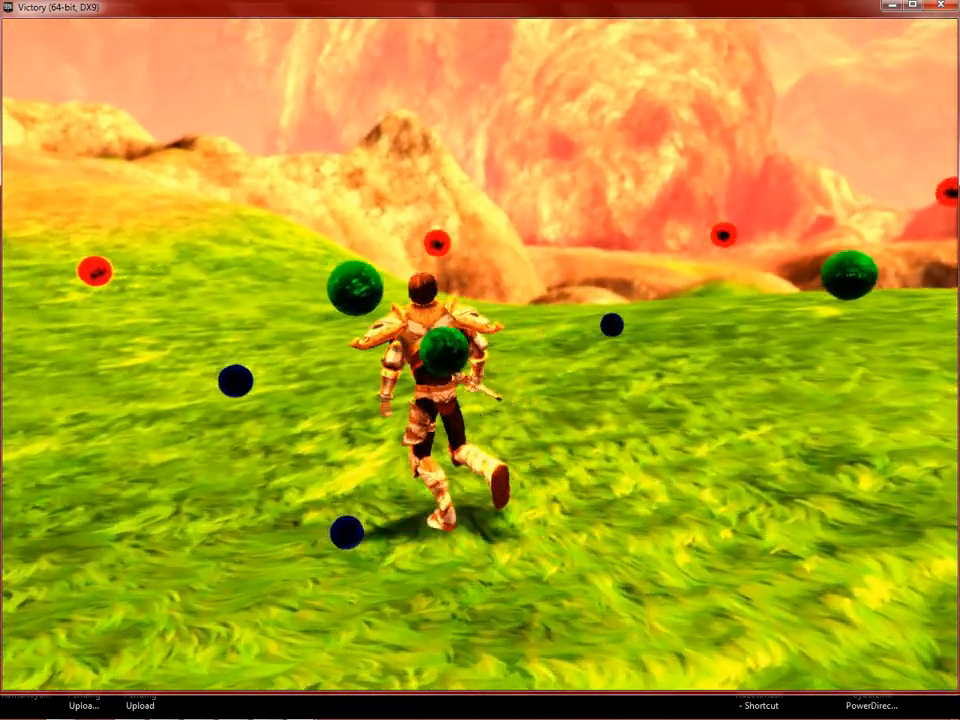
Step: Set the in-game sunlight to setting 5 and test the warrior's sword swings while standing and running
{"action": "key", "text": "F4"}
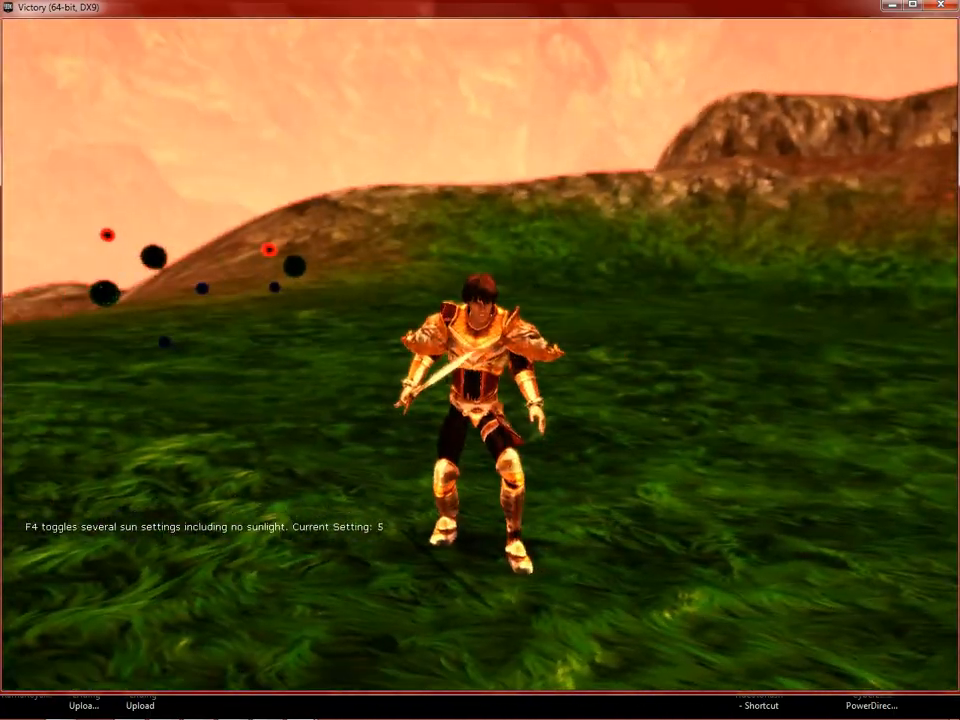
{"action": "left_click", "coordinate": [480, 355]}
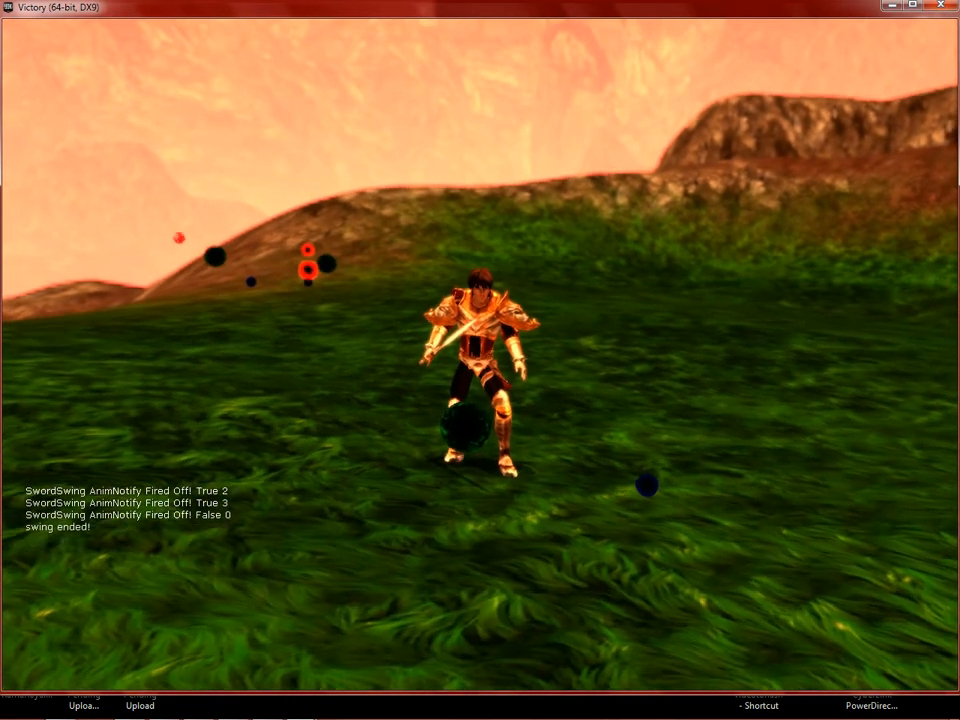
{"action": "key", "text": "a"}
{"action": "key", "text": "d"}
{"action": "left_click", "coordinate": [480, 355]}
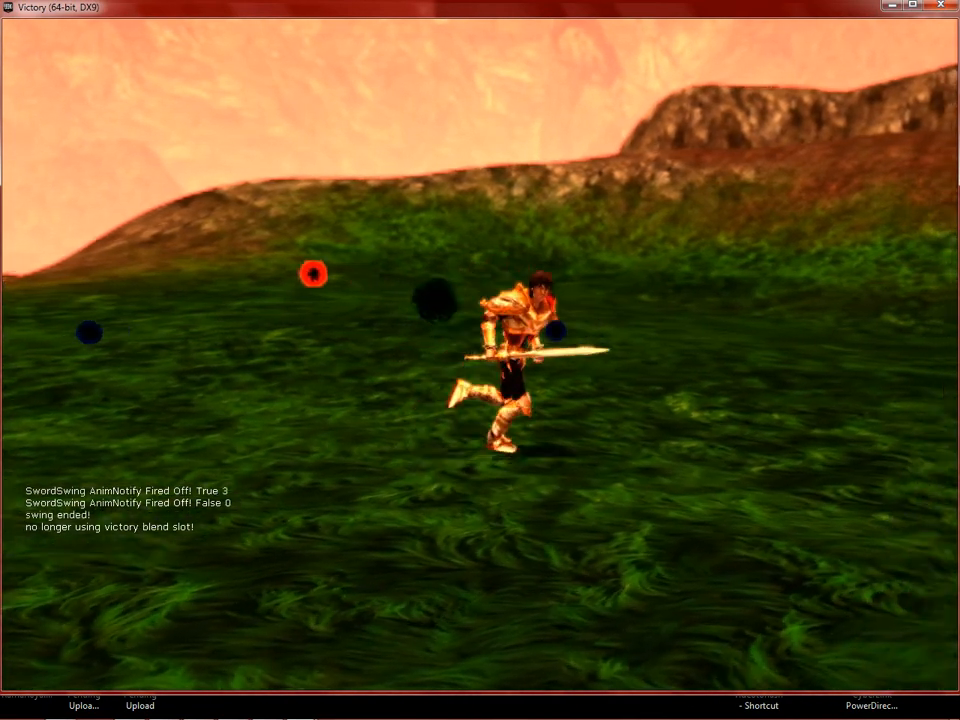
{"action": "left_click", "coordinate": [480, 355]}
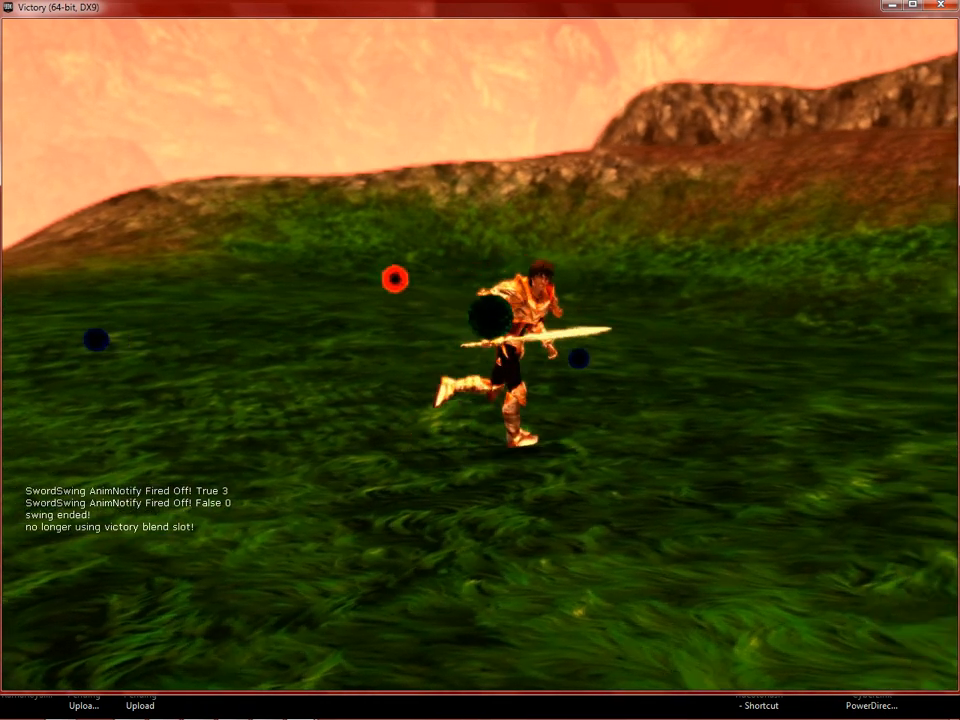
{"action": "left_click", "coordinate": [480, 355]}
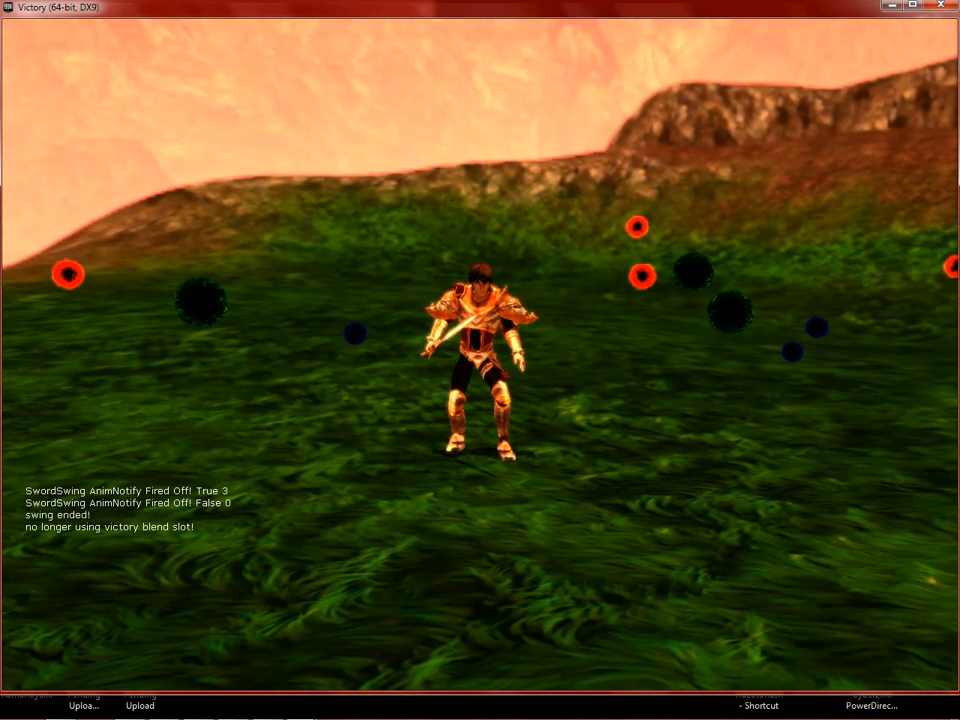
{"action": "scroll", "coordinate": [480, 355], "scroll_direction": "down", "scroll_amount": 3}
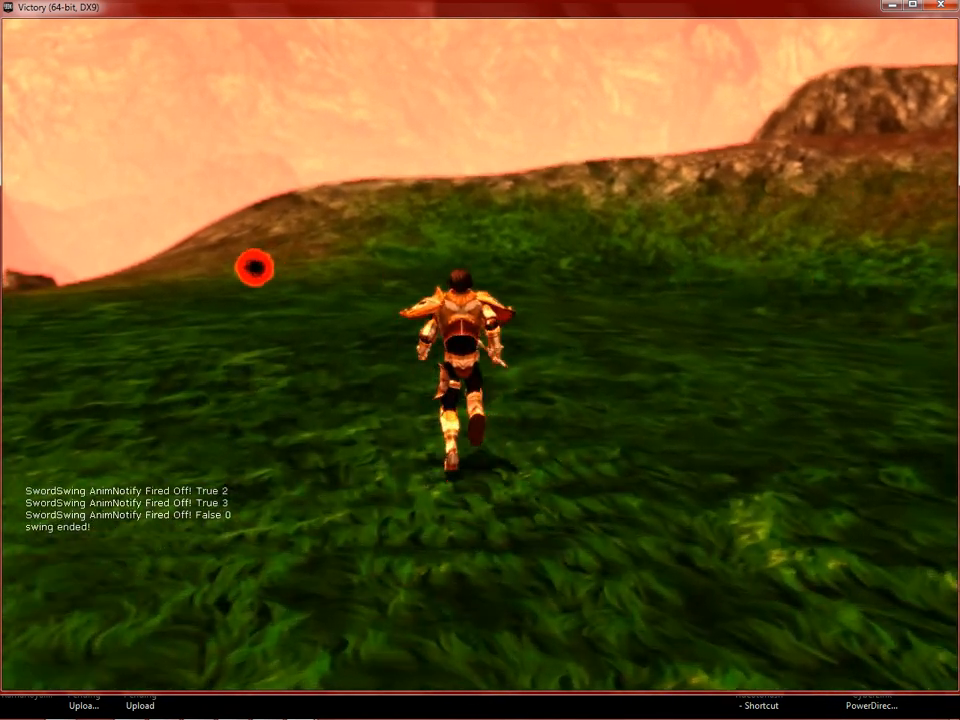
{"action": "left_click", "coordinate": [480, 355]}
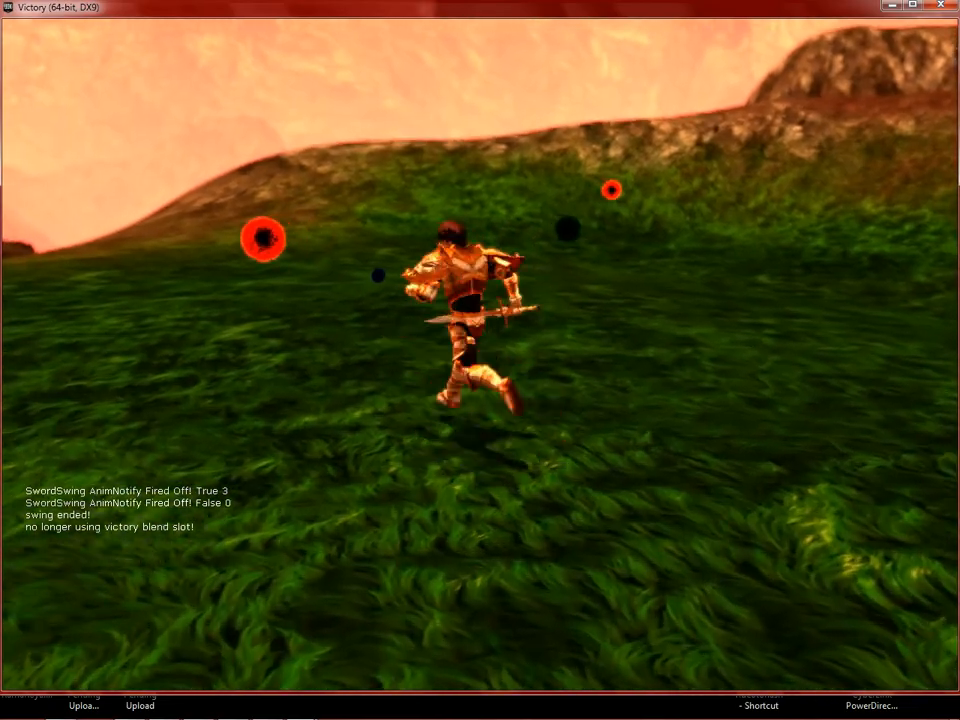
Step: Cycle the in-game sunlight to setting 0 and inspect the warrior up close and from farther away
{"action": "key", "text": "F4"}
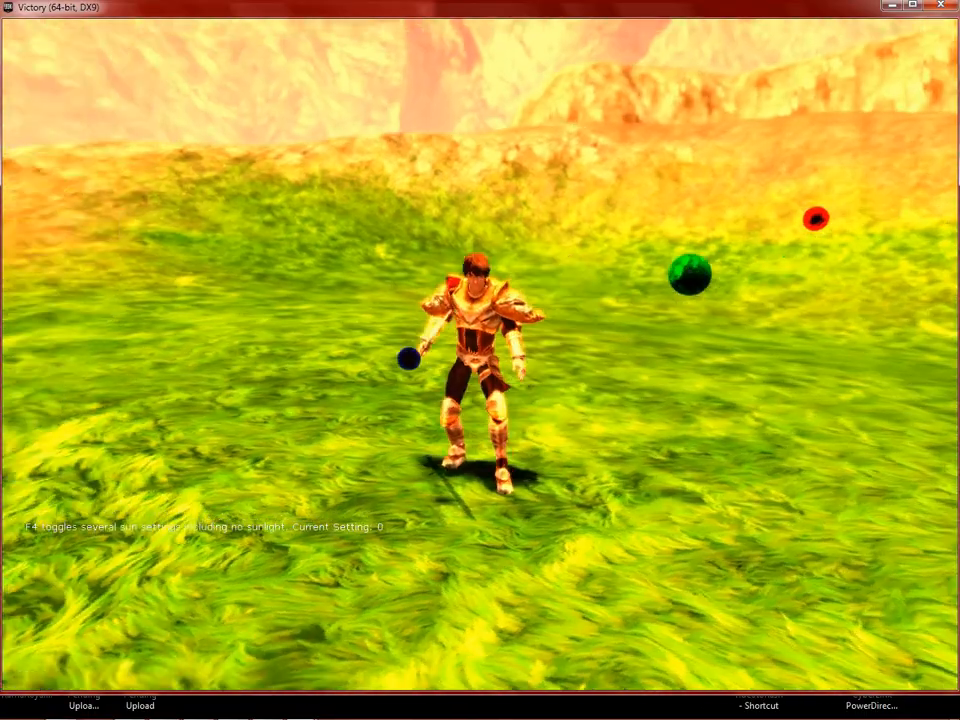
{"action": "scroll", "coordinate": [480, 355], "scroll_direction": "up", "scroll_amount": 5}
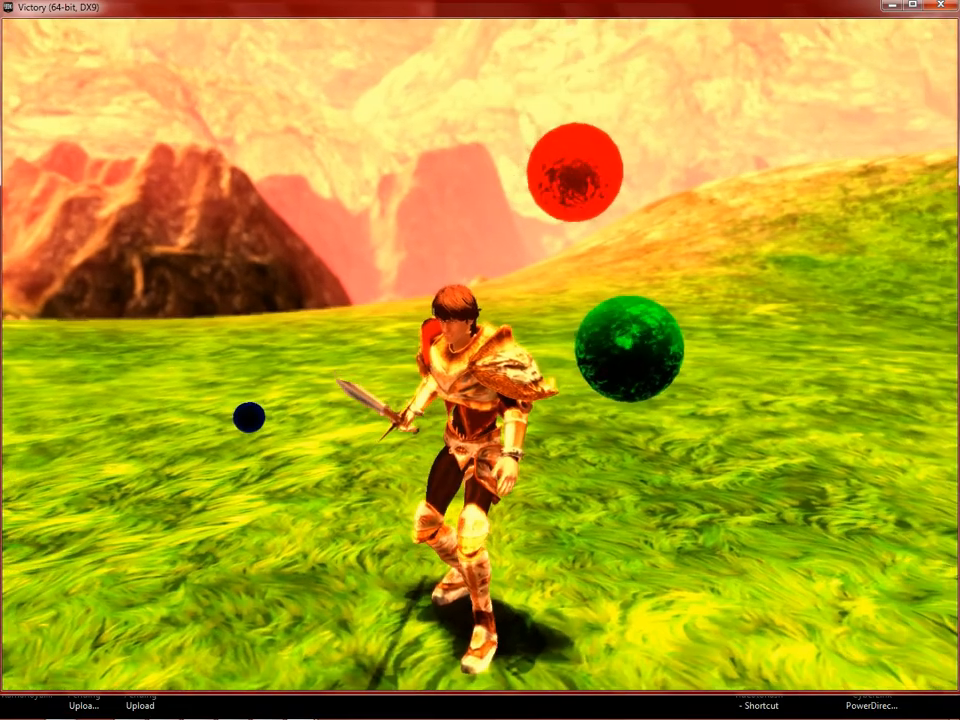
{"action": "scroll", "coordinate": [480, 355], "scroll_direction": "down", "scroll_amount": 3}
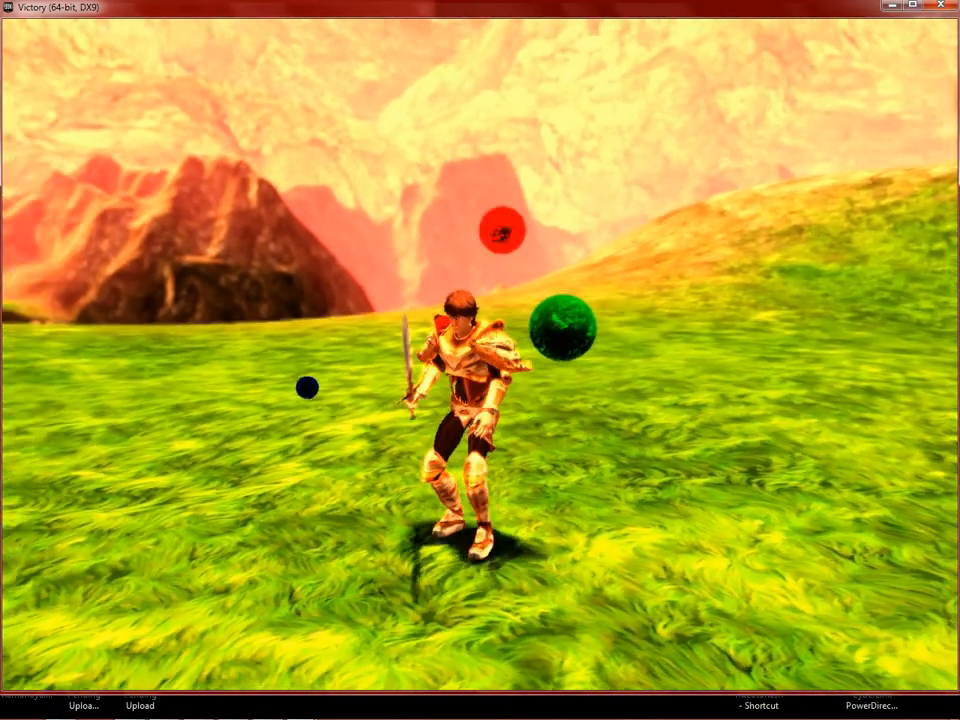
{"action": "scroll", "coordinate": [480, 355], "scroll_direction": "down", "scroll_amount": 4}
Step: Playtest repeated sword swings while moving the warrior sideways and backwards to check the spheres spawned along the blade
{"action": "left_click", "coordinate": [480, 355]}
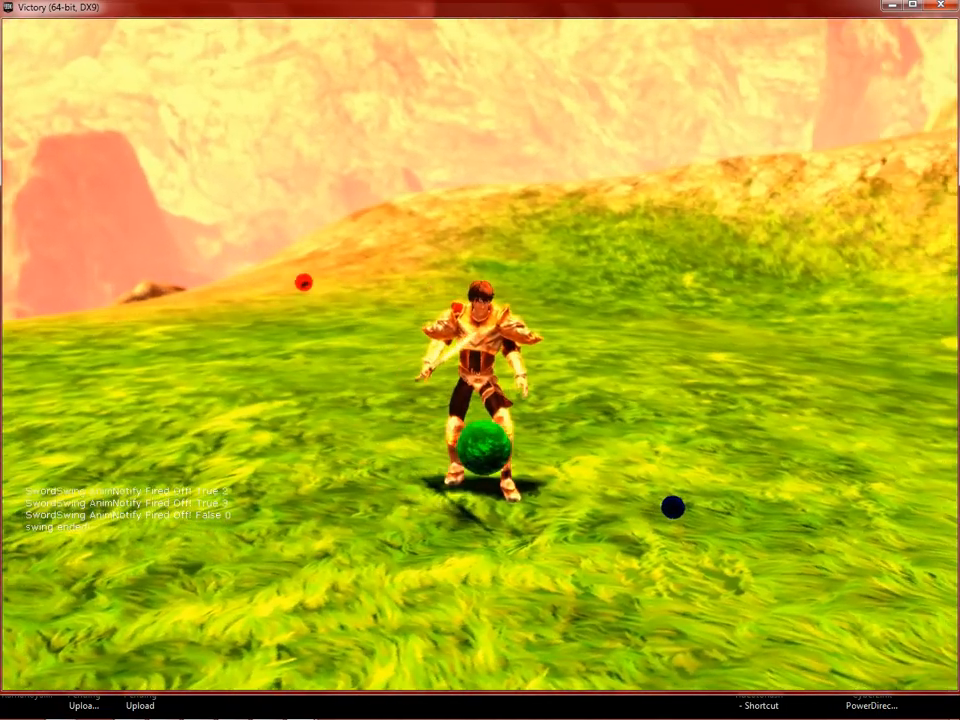
{"action": "key", "text": "a"}
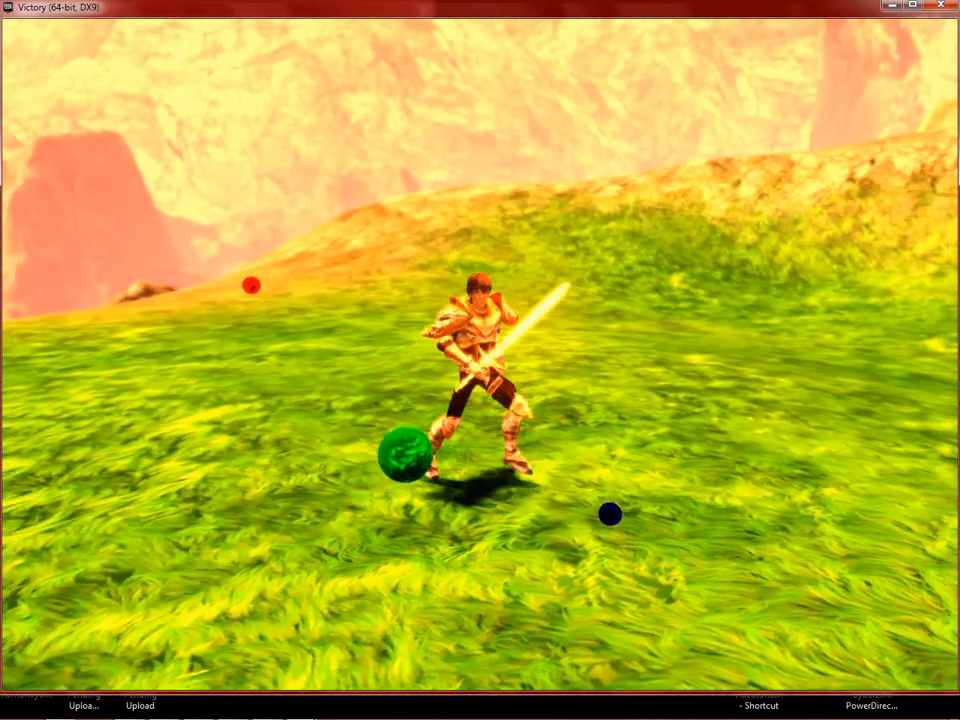
{"action": "key", "text": "a"}
{"action": "key", "text": "s"}
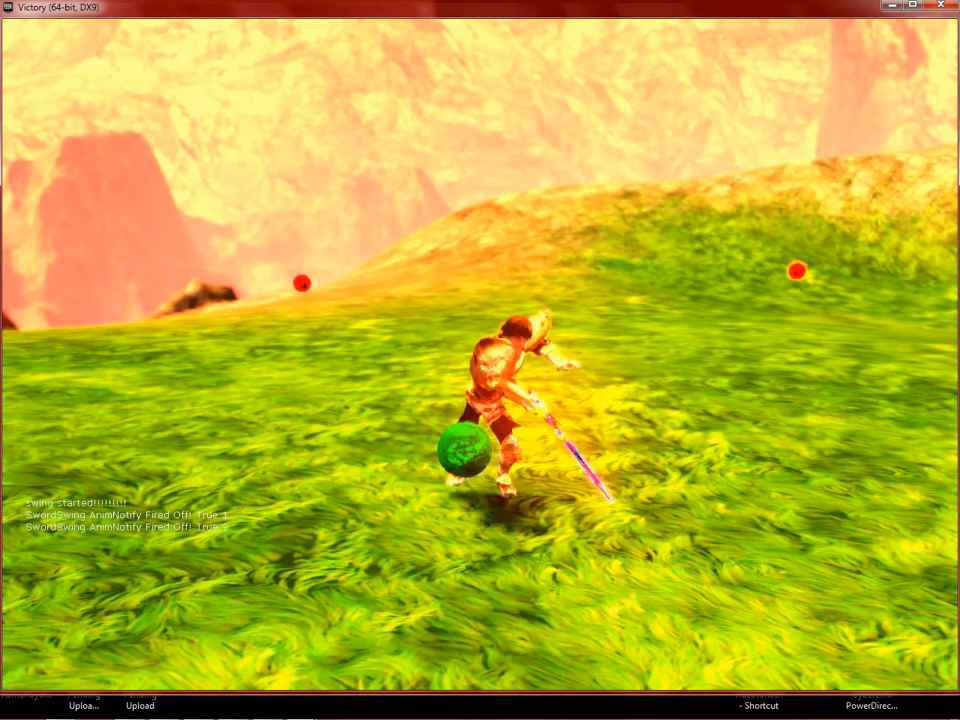
{"action": "key", "text": "a"}
{"action": "key", "text": "d"}
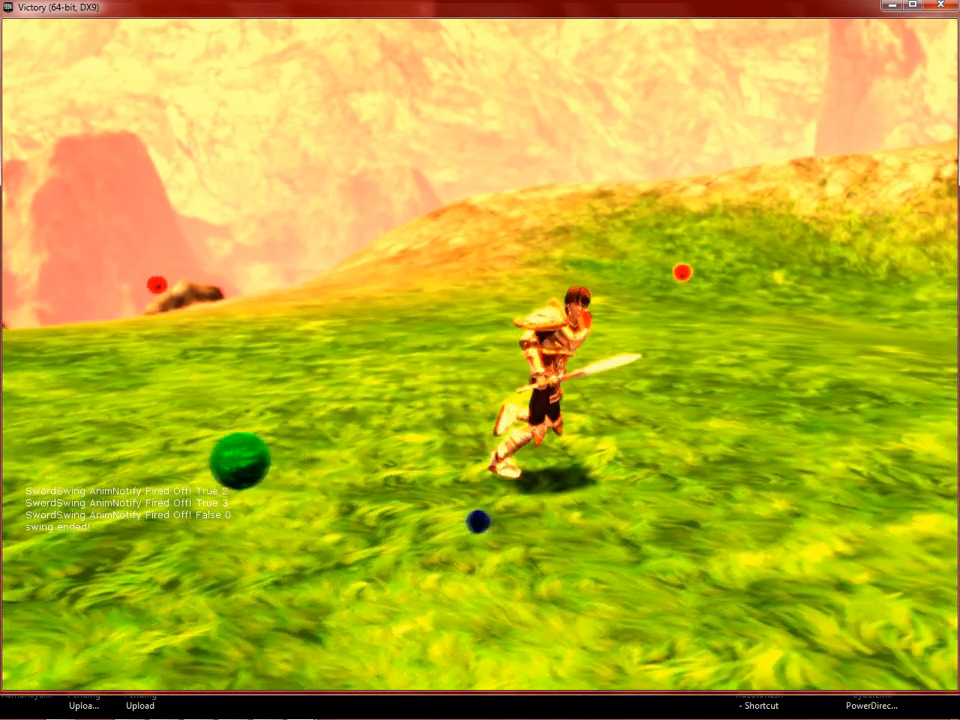
{"action": "key", "text": "s"}
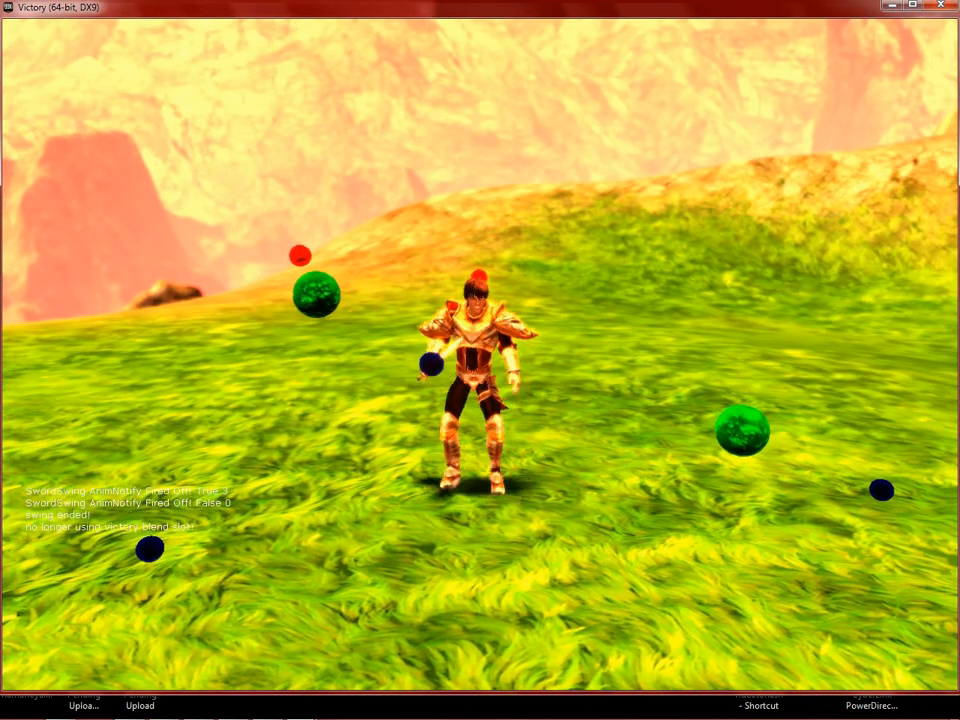
{"action": "key", "text": "a"}
{"action": "key", "text": "d"}
{"action": "key", "text": "s"}
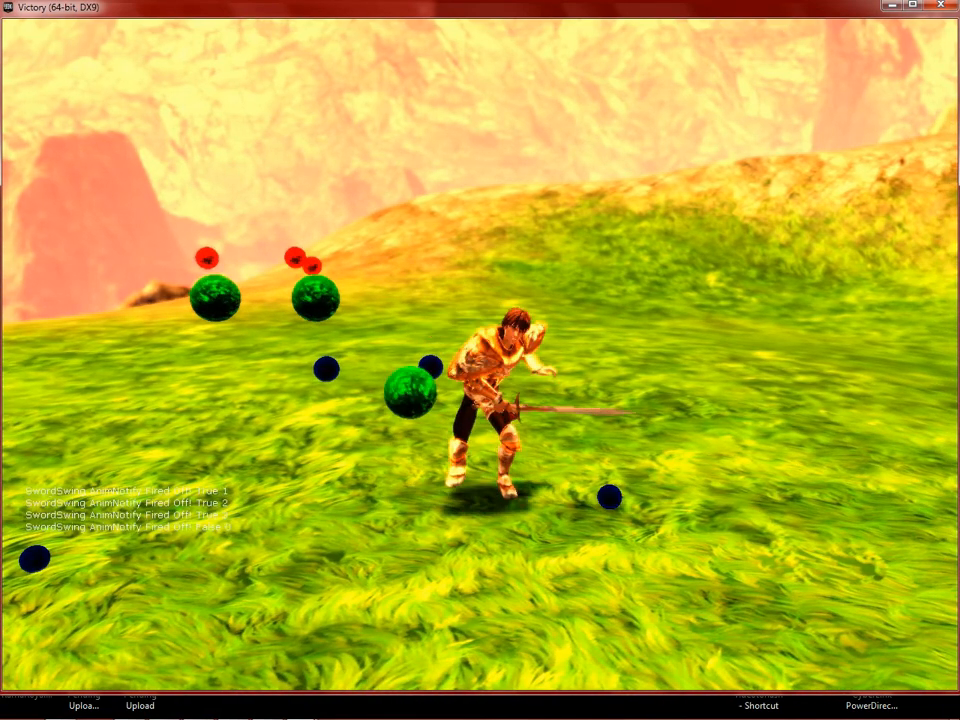
{"action": "key", "text": "d"}
{"action": "key", "text": "s"}
{"action": "key", "text": "d"}
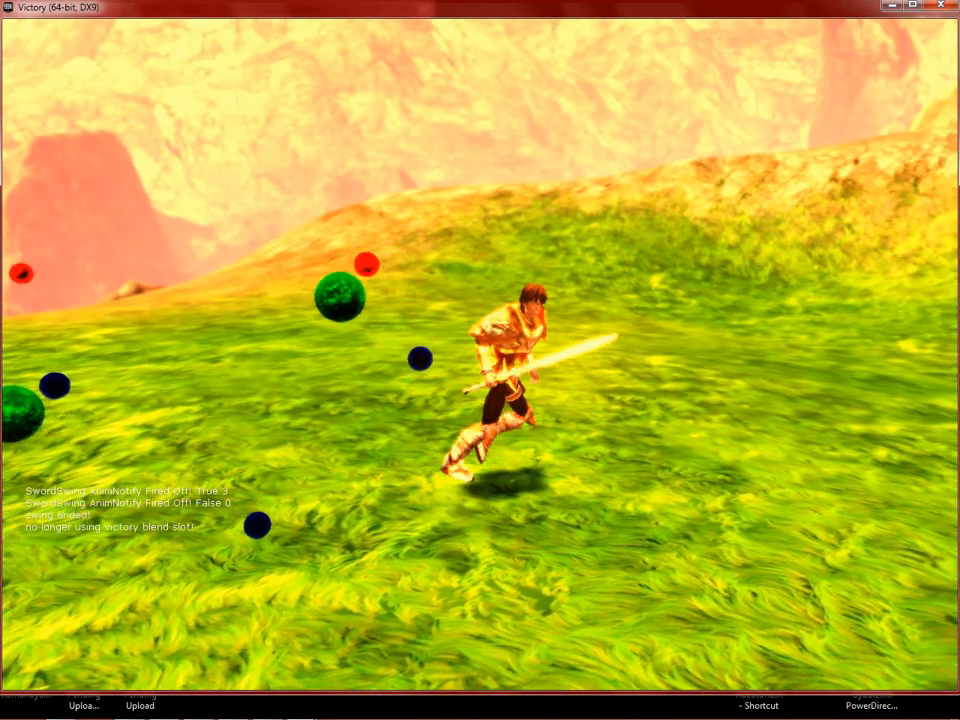
{"action": "key", "text": "s"}
{"action": "key", "text": "d"}
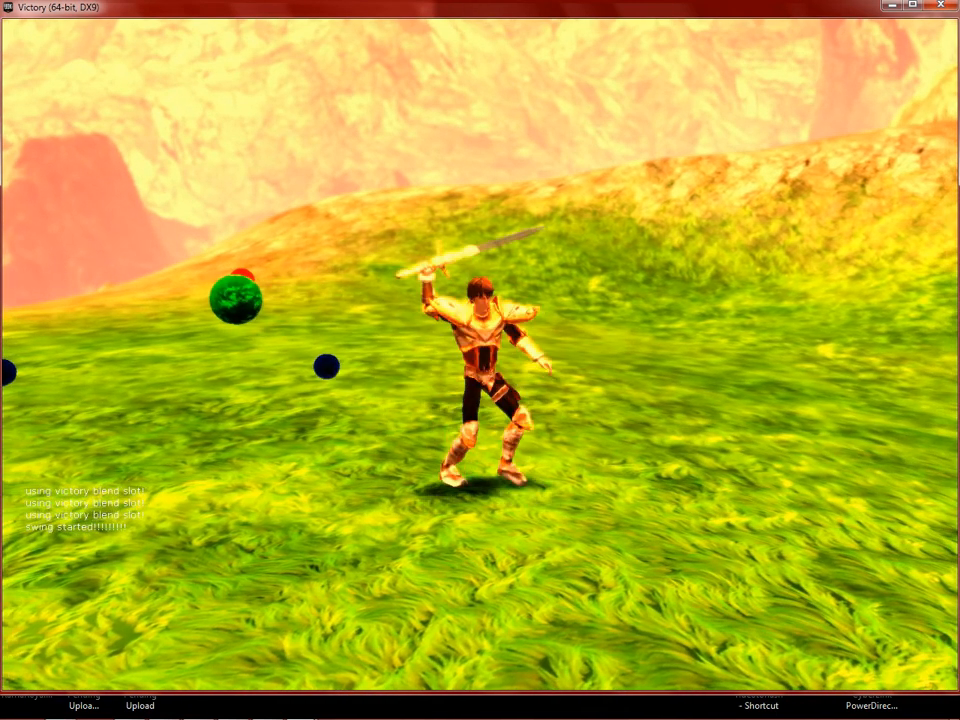
Step: Quit the running game with the console command exit
{"action": "key", "text": "grave"}
{"action": "type", "text": "exit"}
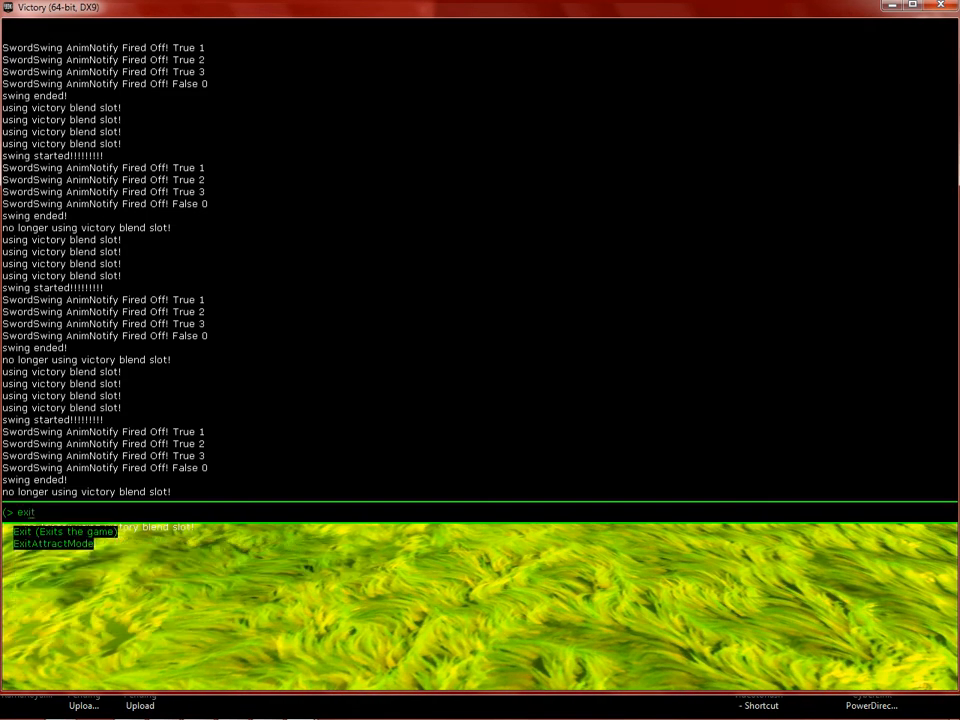
{"action": "key", "text": "Return"}
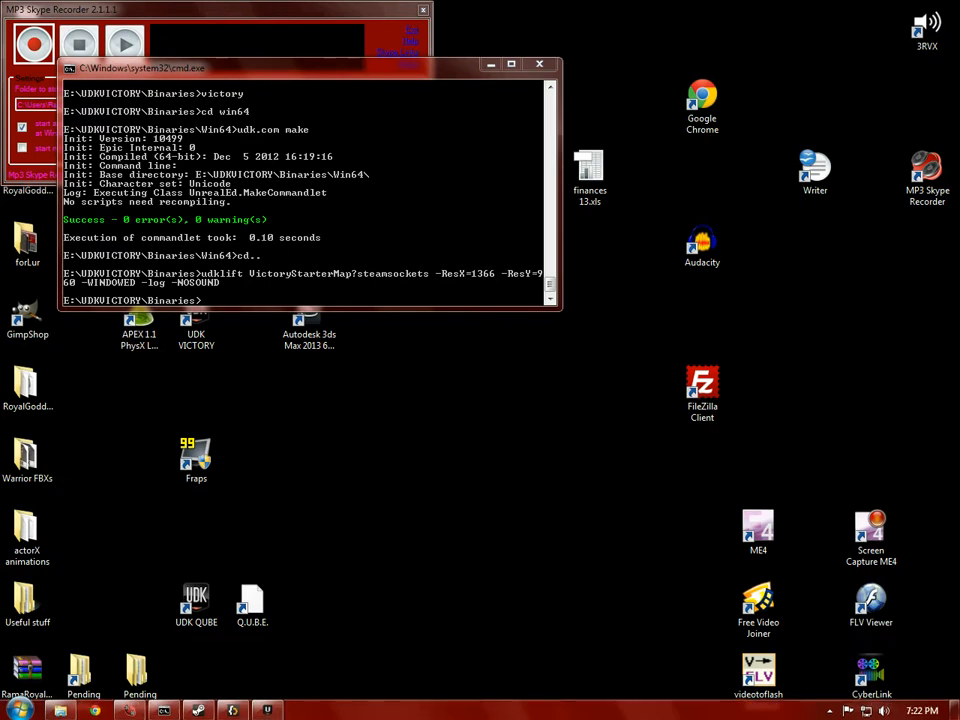
Step: Switch to the Unreal Development Kit, filter the packages by "warr" and open the Victory_WarriorAnims anim set from VictoryWarriorAnimations
{"action": "left_click", "coordinate": [268, 711]}
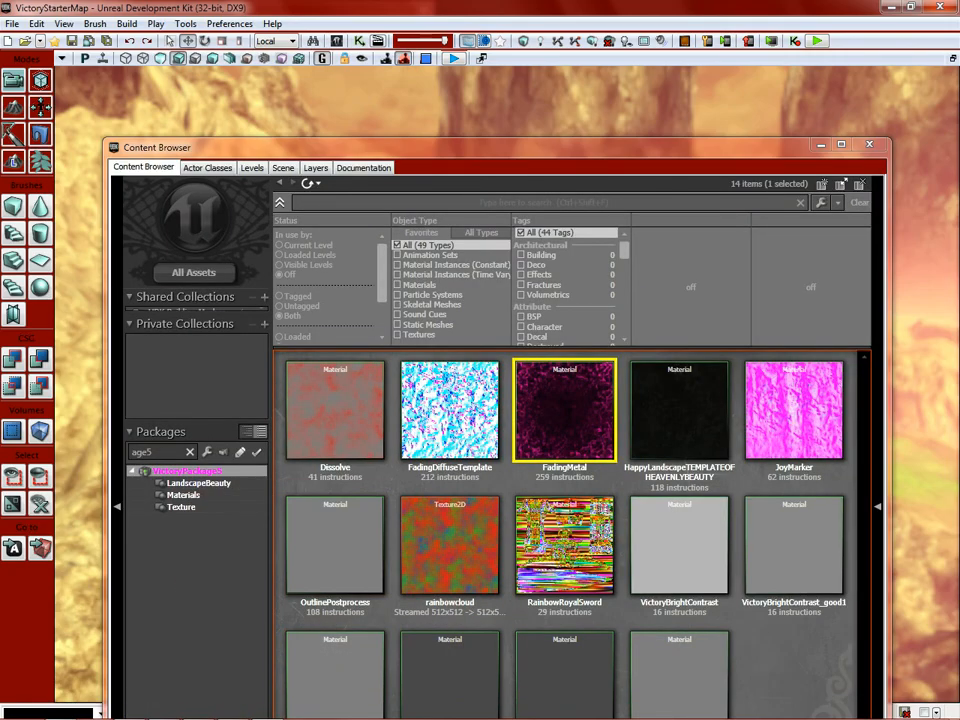
{"action": "type", "text": "warr"}
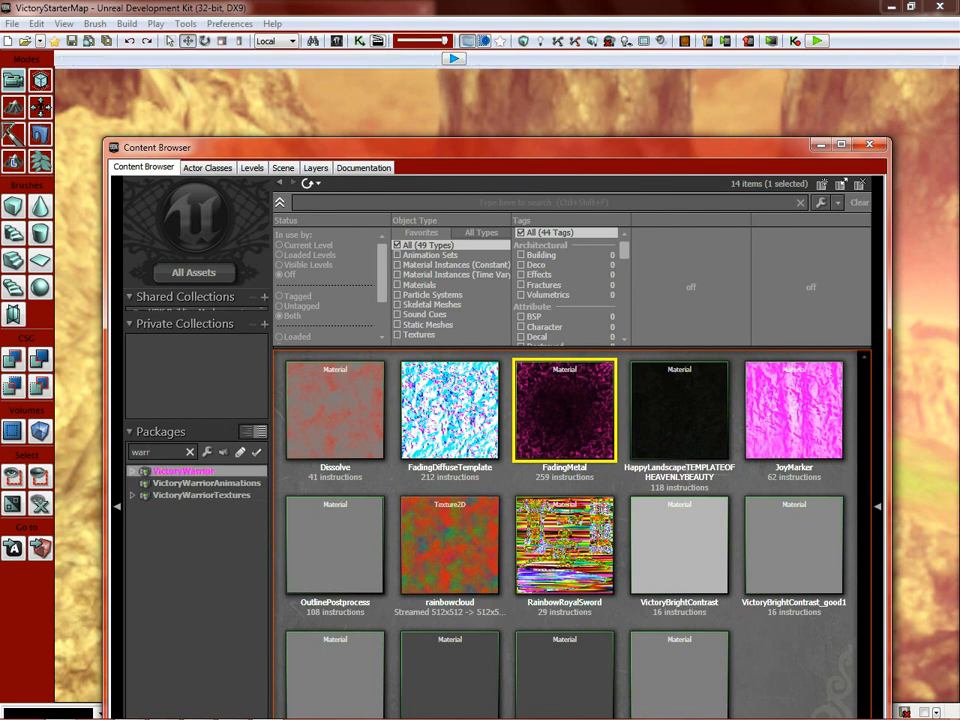
{"action": "left_click", "coordinate": [132, 471]}
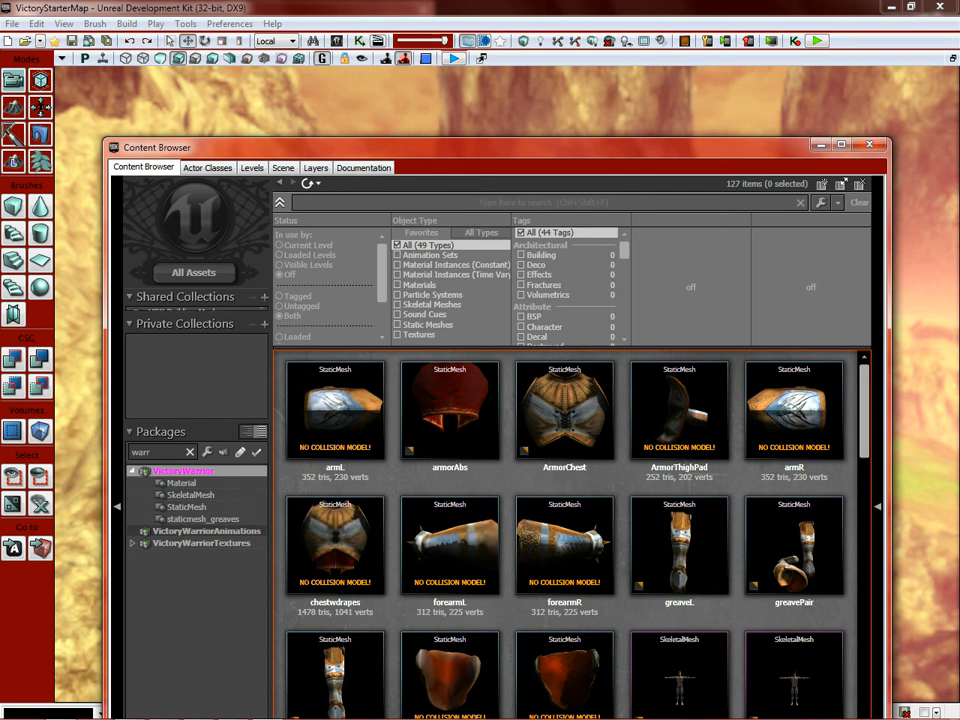
{"action": "left_click", "coordinate": [205, 531]}
{"action": "double_click", "coordinate": [335, 405]}
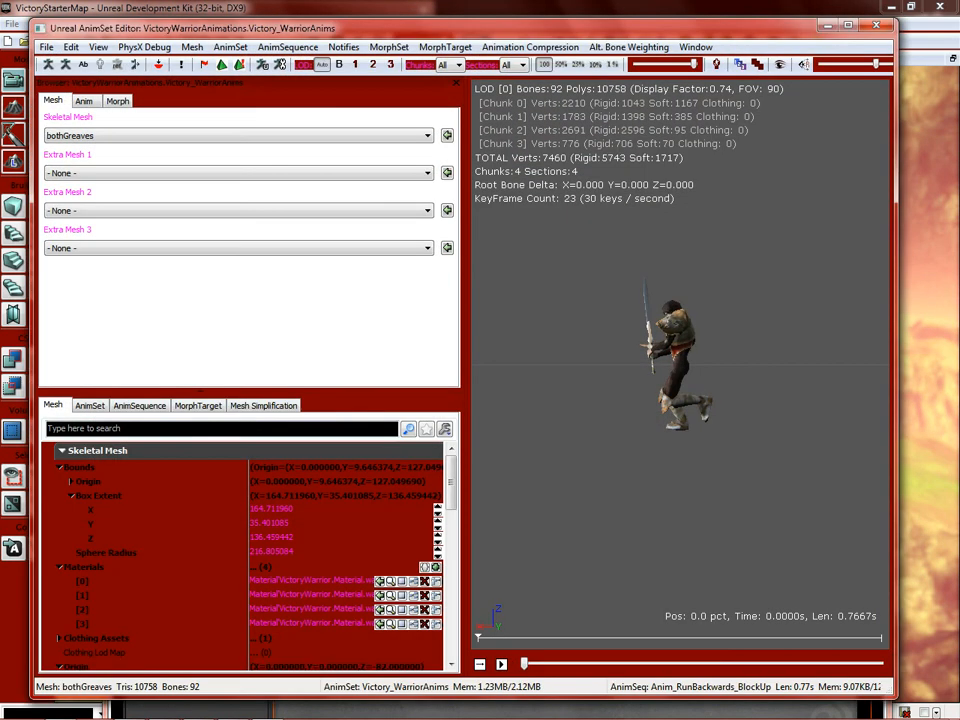
Step: Filter the animation sequences by "sw" and play the swing1 animation on the warrior
{"action": "left_click_drag", "start_coordinate": [680, 365], "coordinate": [800, 405]}
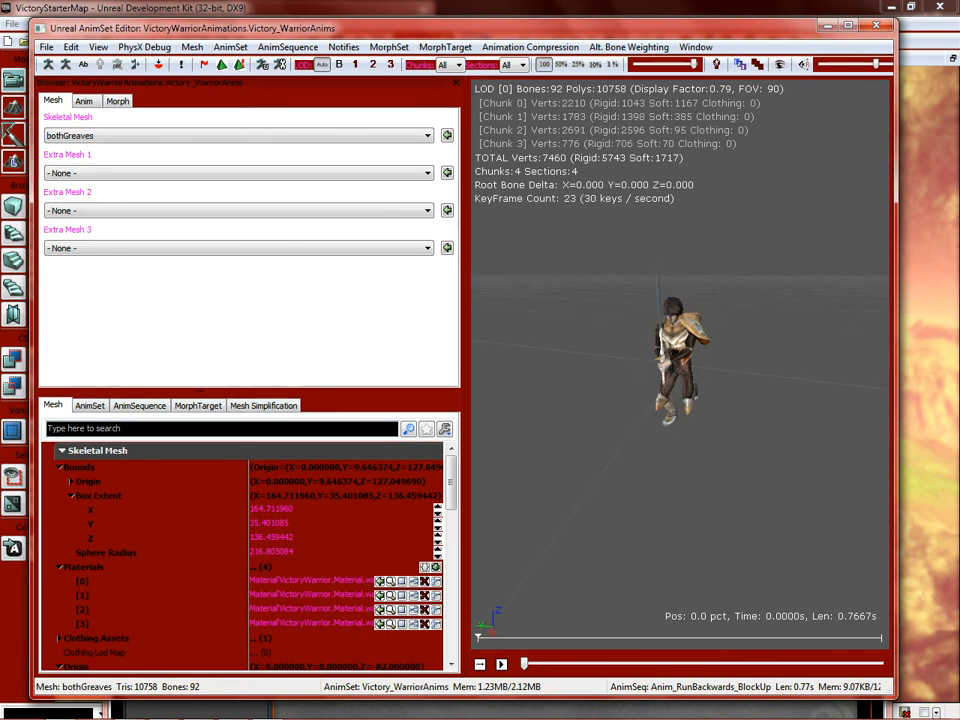
{"action": "right_click_drag", "start_coordinate": [680, 365], "coordinate": [680, 290]}
{"action": "left_click", "coordinate": [84, 101]}
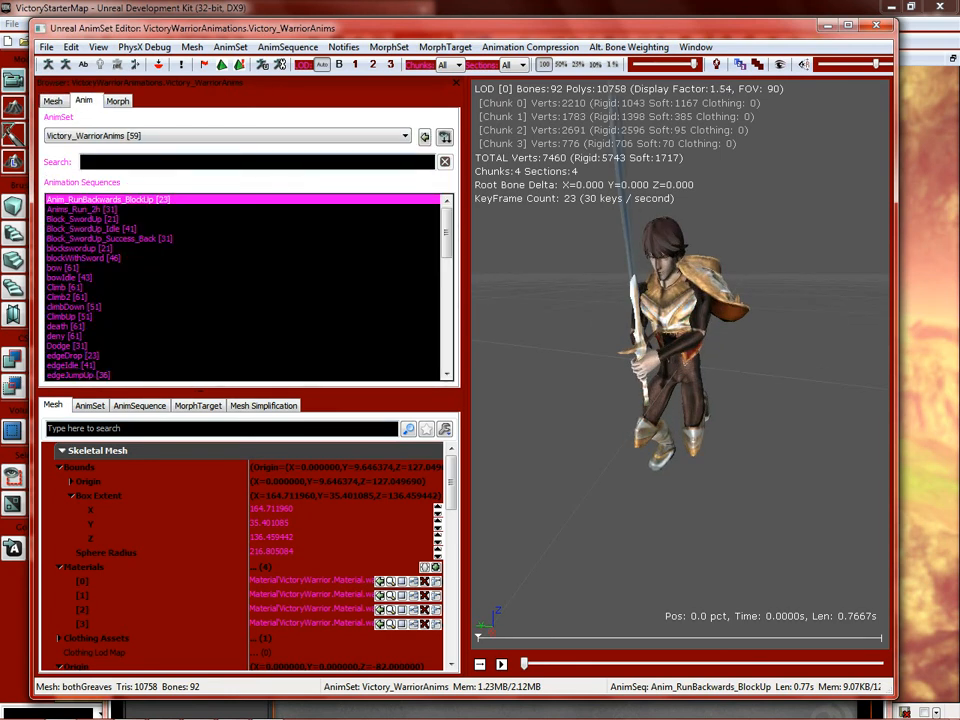
{"action": "left_click", "coordinate": [120, 162]}
{"action": "type", "text": "sw"}
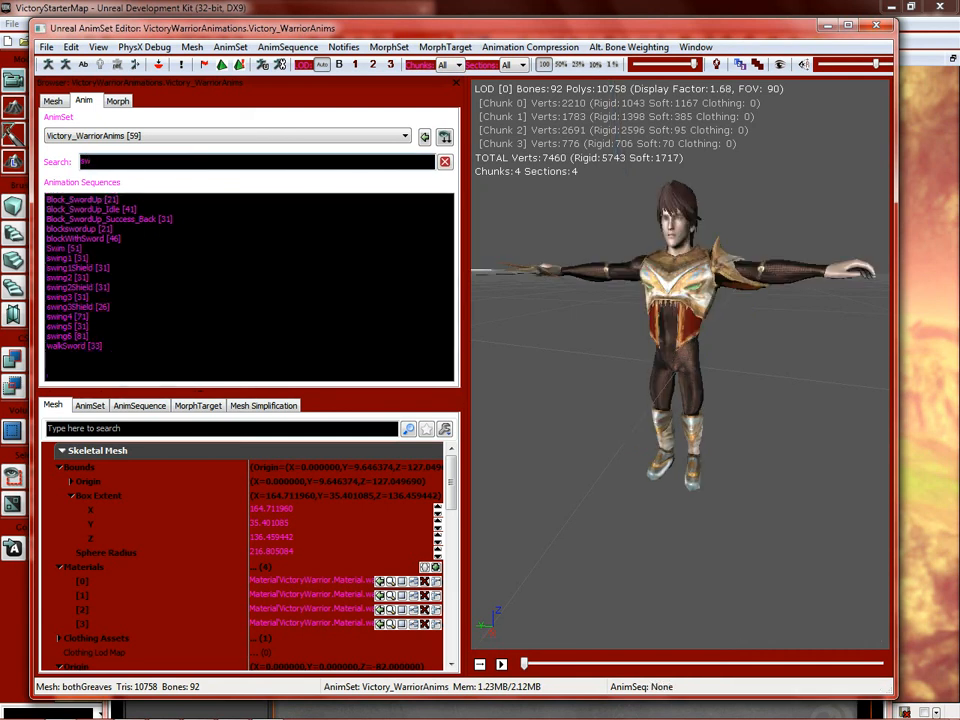
{"action": "left_click", "coordinate": [68, 258]}
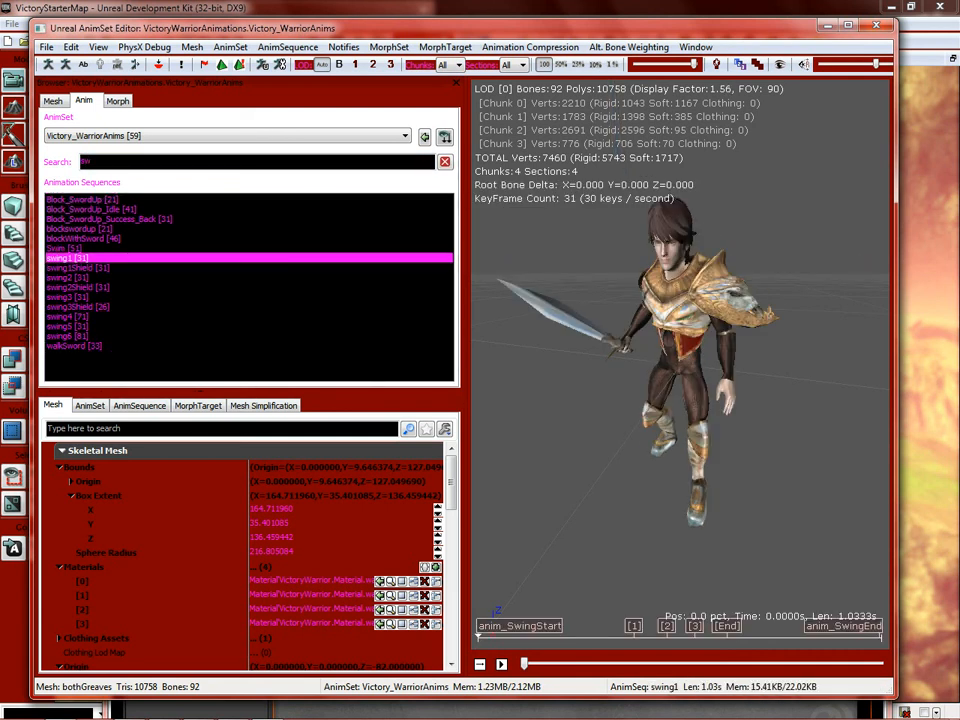
{"action": "left_click", "coordinate": [501, 664]}
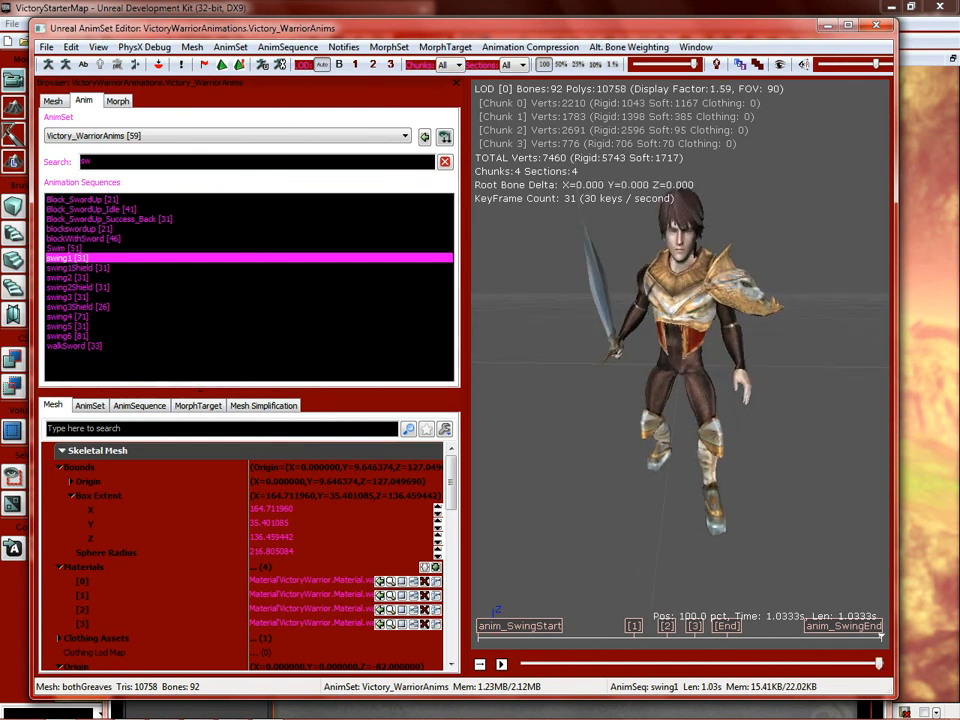
Step: Examine the notifies of the swing1 sequence, expanding notify [1] and its SwordSwing Notify properties
{"action": "left_click", "coordinate": [139, 405]}
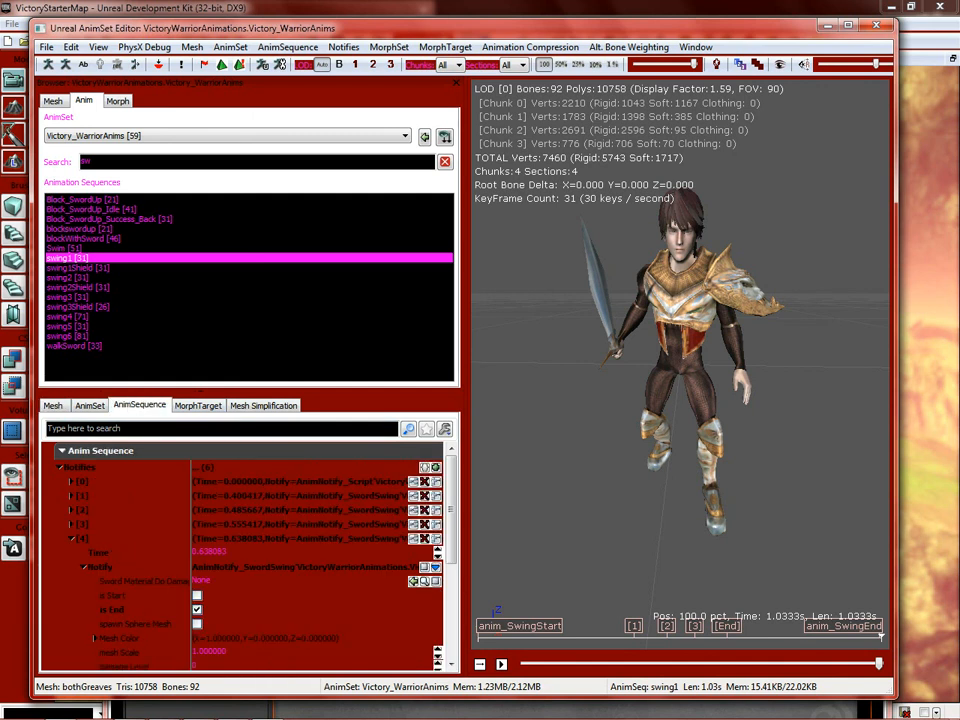
{"action": "left_click", "coordinate": [75, 539]}
{"action": "left_click", "coordinate": [75, 496]}
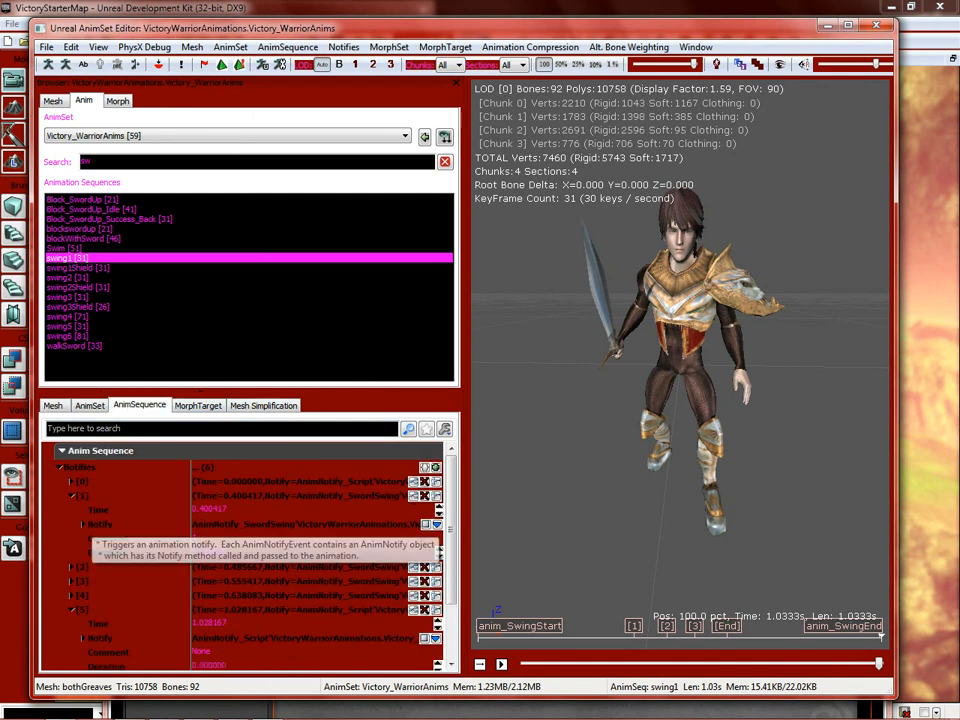
{"action": "left_click", "coordinate": [83, 524]}
{"action": "left_click_drag", "start_coordinate": [451, 512], "coordinate": [451, 547]}
{"action": "scroll", "coordinate": [300, 560], "scroll_direction": "up", "scroll_amount": 1}
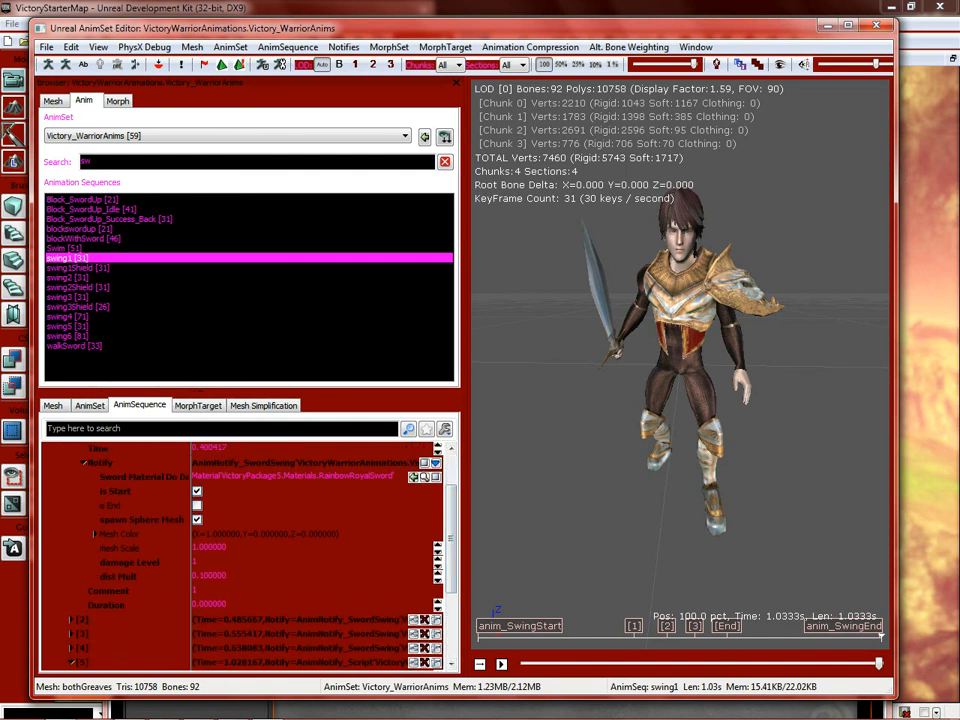
Step: Set the Mesh Color of notify [1] to X 0 and Y 1, and collapse that notify
{"action": "scroll", "coordinate": [253, 545], "scroll_direction": "up", "scroll_amount": 1}
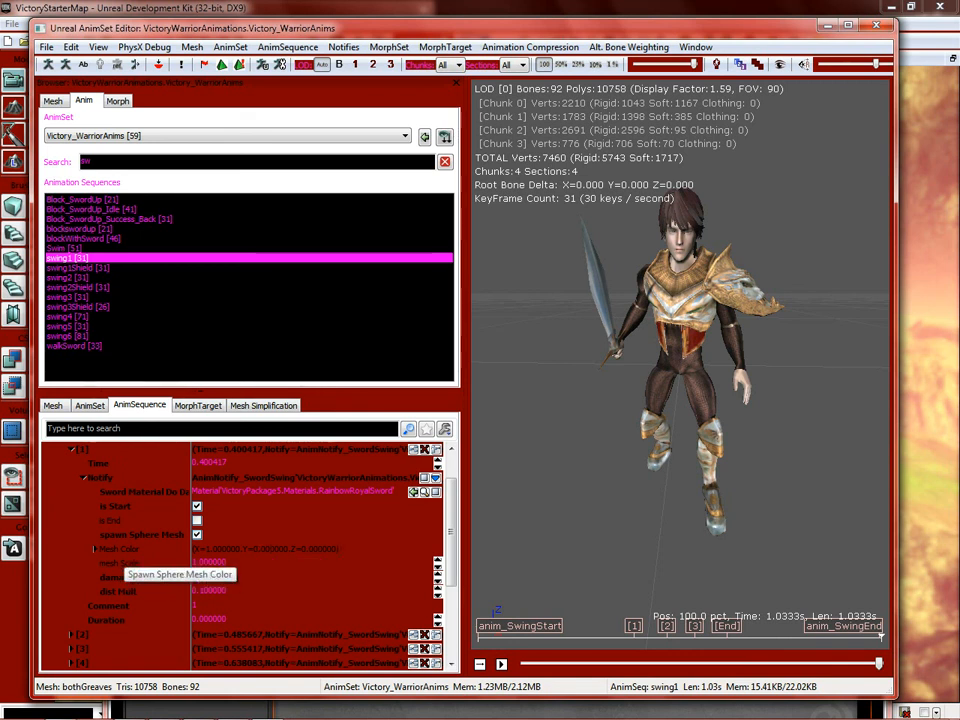
{"action": "left_click", "coordinate": [124, 551]}
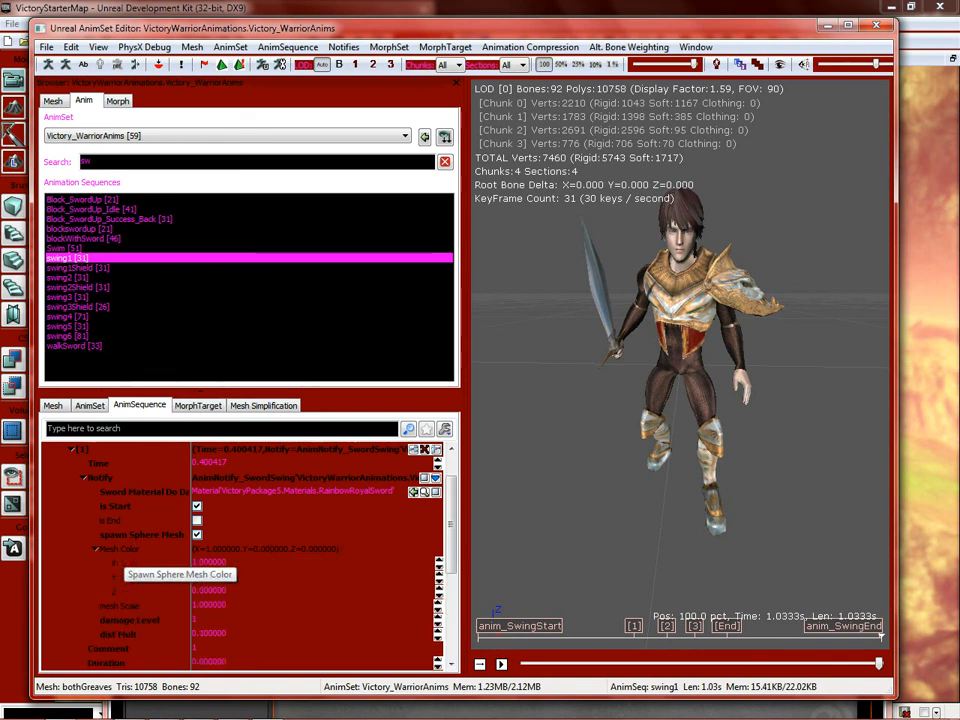
{"action": "left_click", "coordinate": [113, 576]}
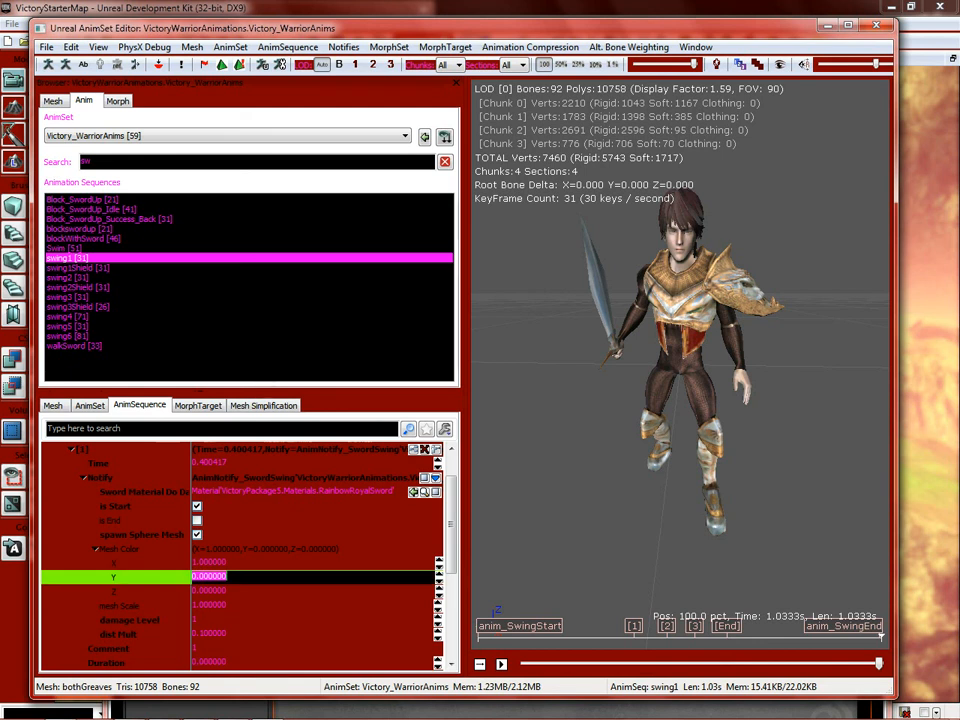
{"action": "left_click", "coordinate": [214, 563]}
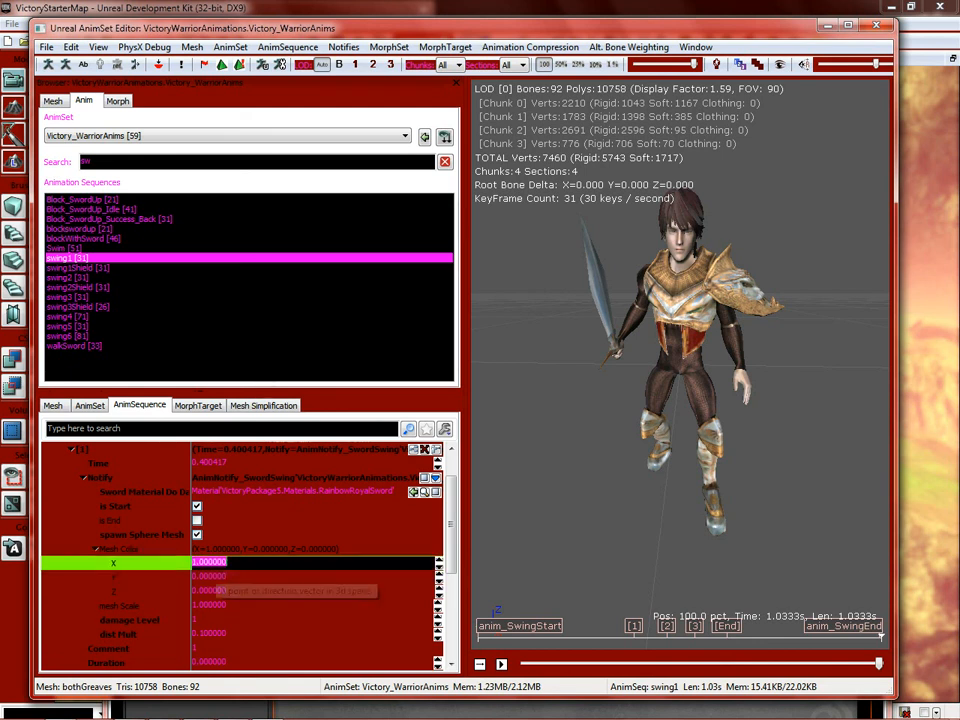
{"action": "type", "text": "0"}
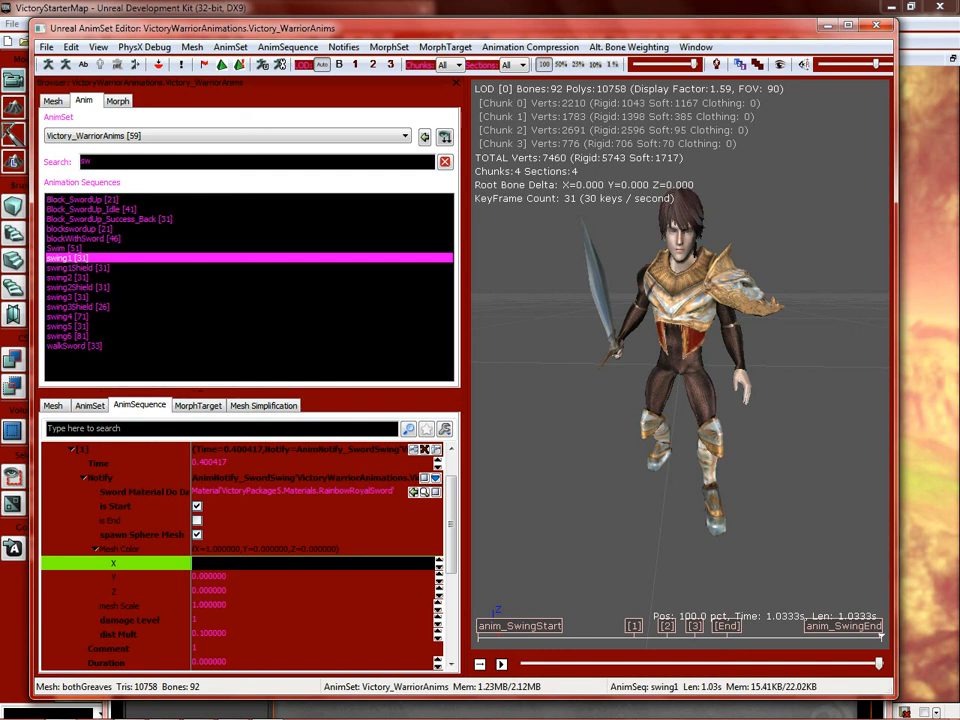
{"action": "type", "text": "0"}
{"action": "key", "text": "Tab"}
{"action": "type", "text": "1"}
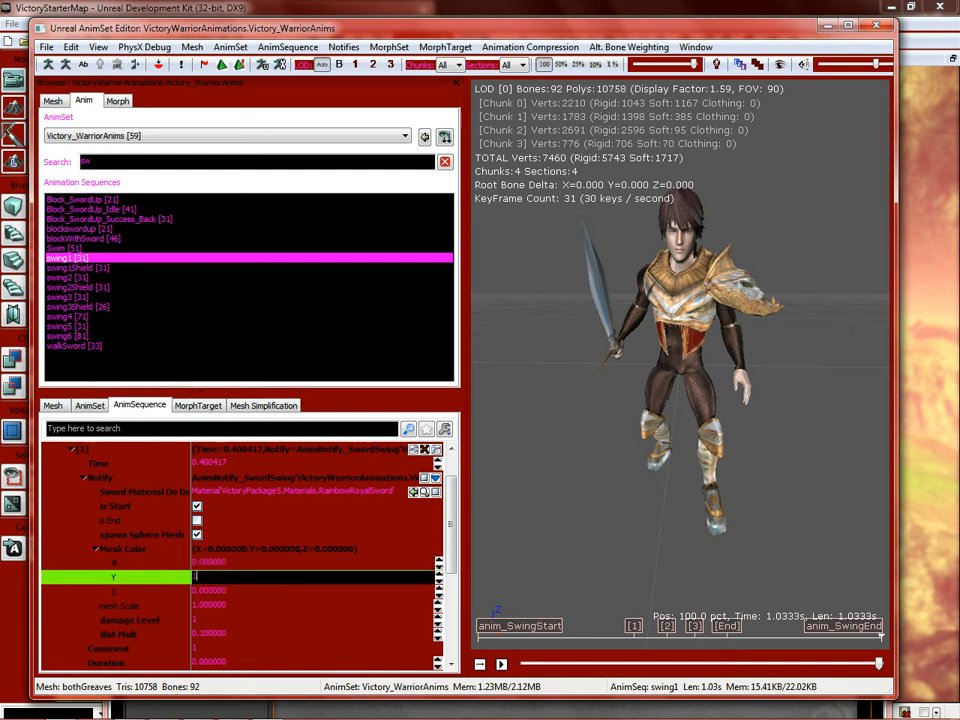
{"action": "key", "text": "Tab"}
{"action": "scroll", "coordinate": [245, 557], "scroll_direction": "down", "scroll_amount": 1}
{"action": "scroll", "coordinate": [245, 557], "scroll_direction": "up", "scroll_amount": 3}
{"action": "left_click", "coordinate": [73, 495]}
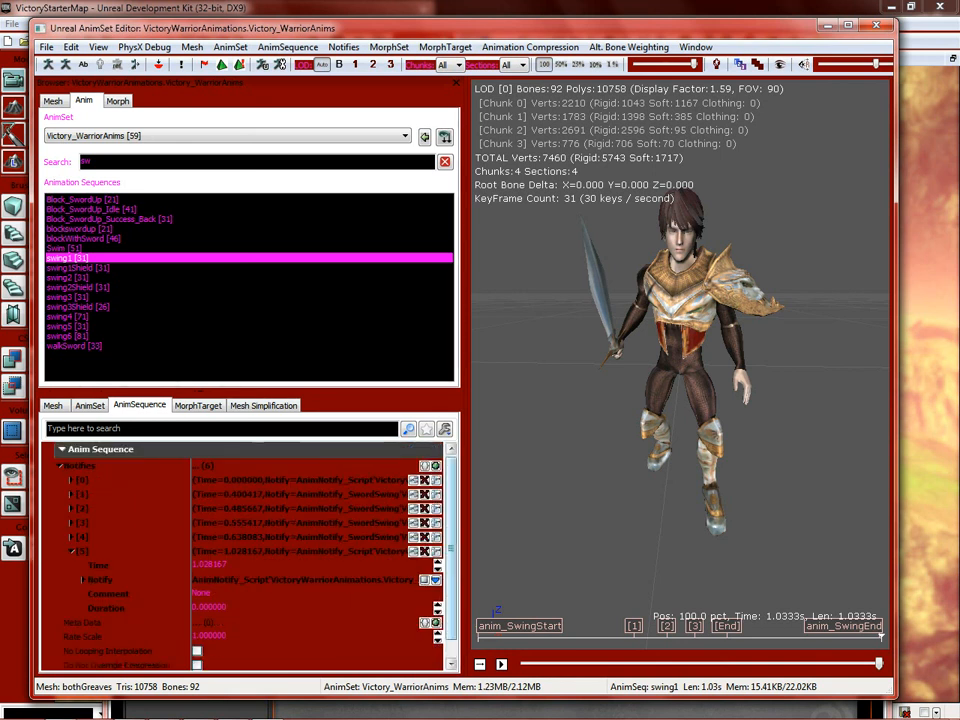
Step: Expand the SwordSwing Notify properties of notify [2] and set its Mesh Color to X 1 and Y 0
{"action": "left_click", "coordinate": [73, 509]}
{"action": "left_click", "coordinate": [83, 537]}
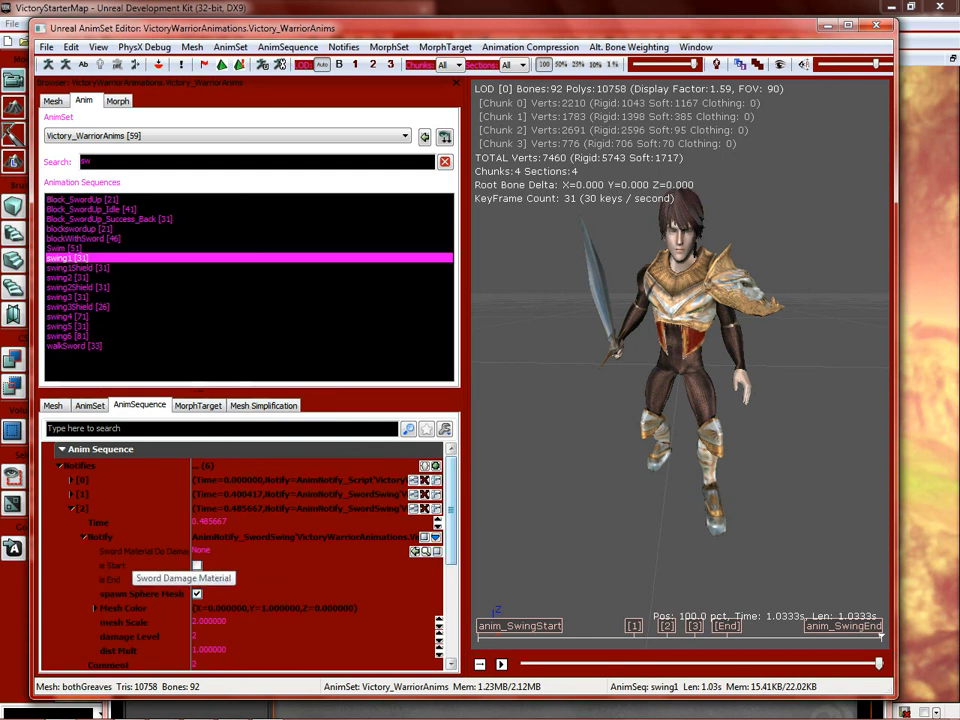
{"action": "scroll", "coordinate": [140, 566], "scroll_direction": "down", "scroll_amount": 1}
{"action": "left_click", "coordinate": [143, 562]}
{"action": "scroll", "coordinate": [150, 565], "scroll_direction": "down", "scroll_amount": 1}
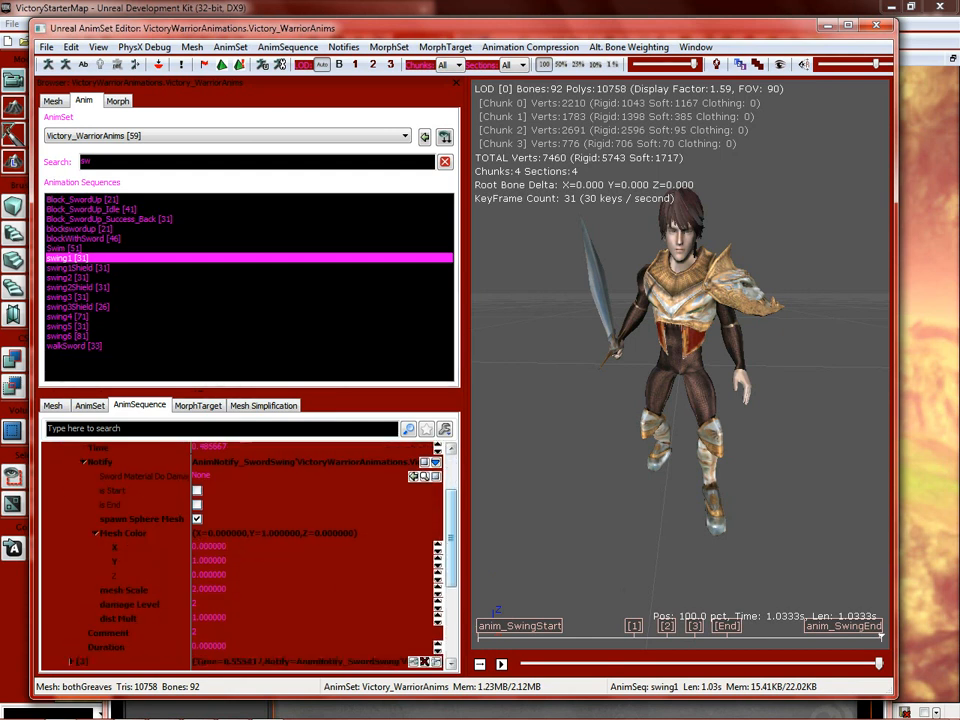
{"action": "left_click", "coordinate": [197, 561]}
{"action": "type", "text": "0"}
{"action": "key", "text": "Return"}
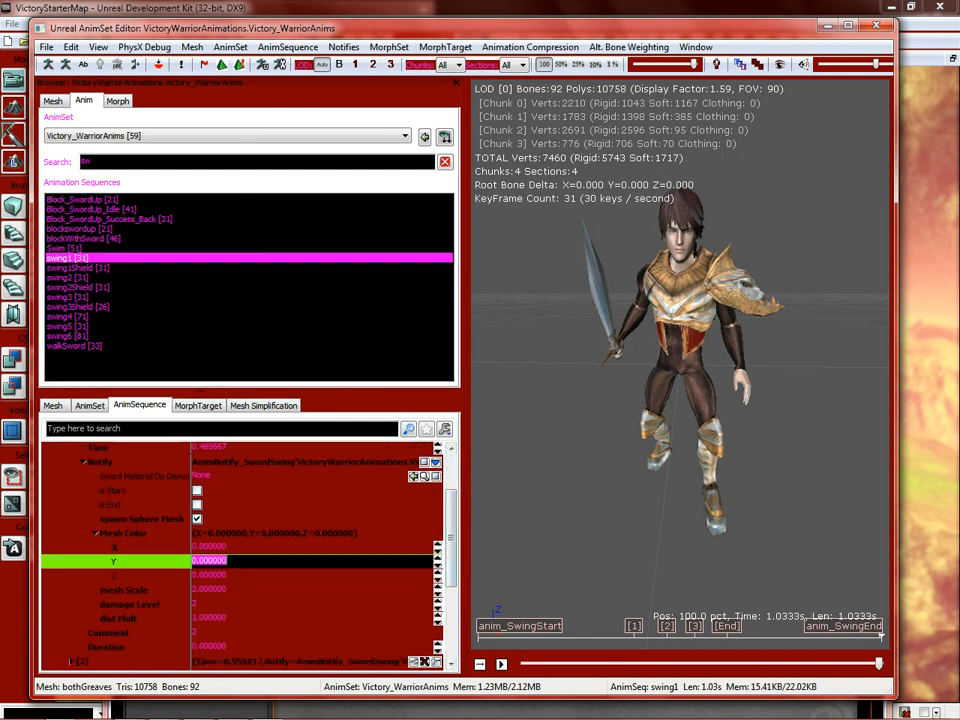
{"action": "key", "text": "Up"}
{"action": "type", "text": "1"}
{"action": "key", "text": "Down"}
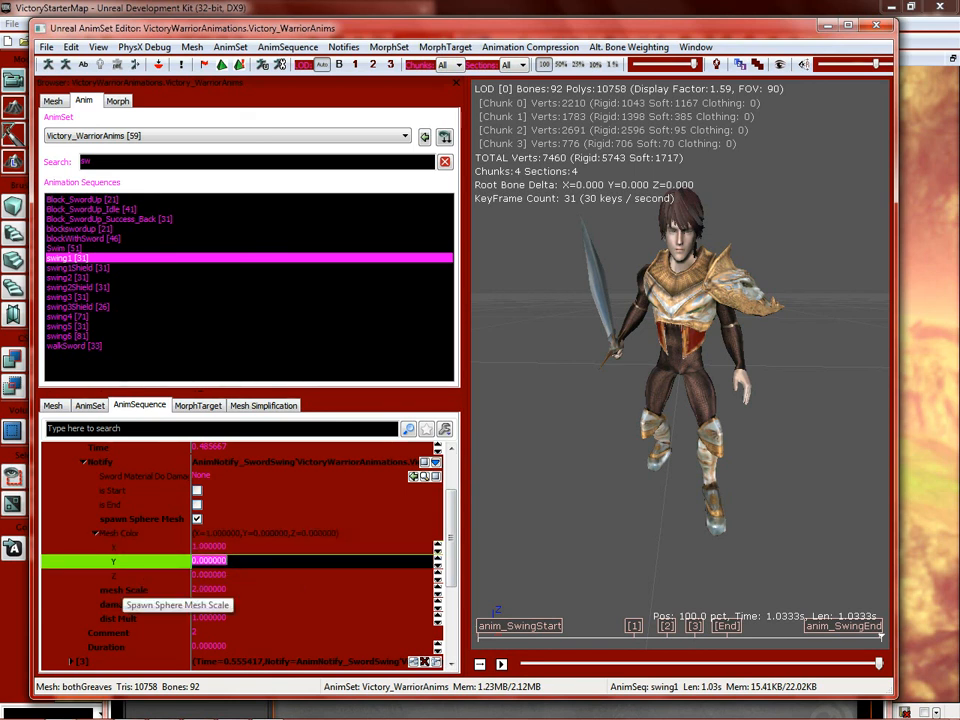
{"action": "scroll", "coordinate": [118, 595], "scroll_direction": "down", "scroll_amount": 1}
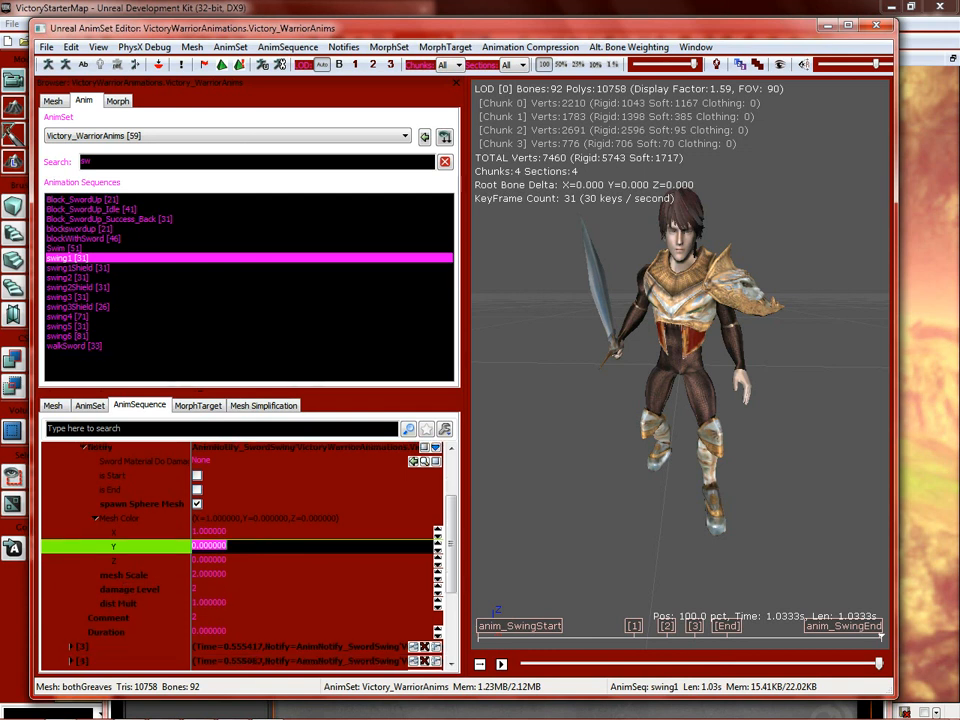
Step: Close the AnimSet Editor and save the changes
{"action": "left_click", "coordinate": [501, 664]}
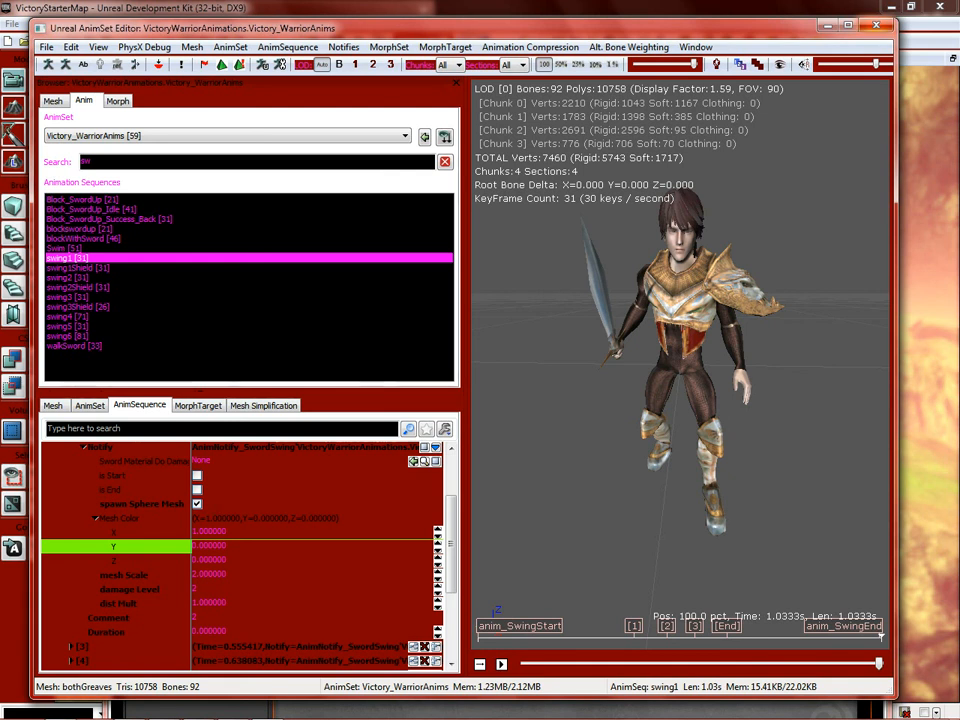
{"action": "left_click", "coordinate": [876, 26]}
{"action": "key", "text": "ctrl+s"}
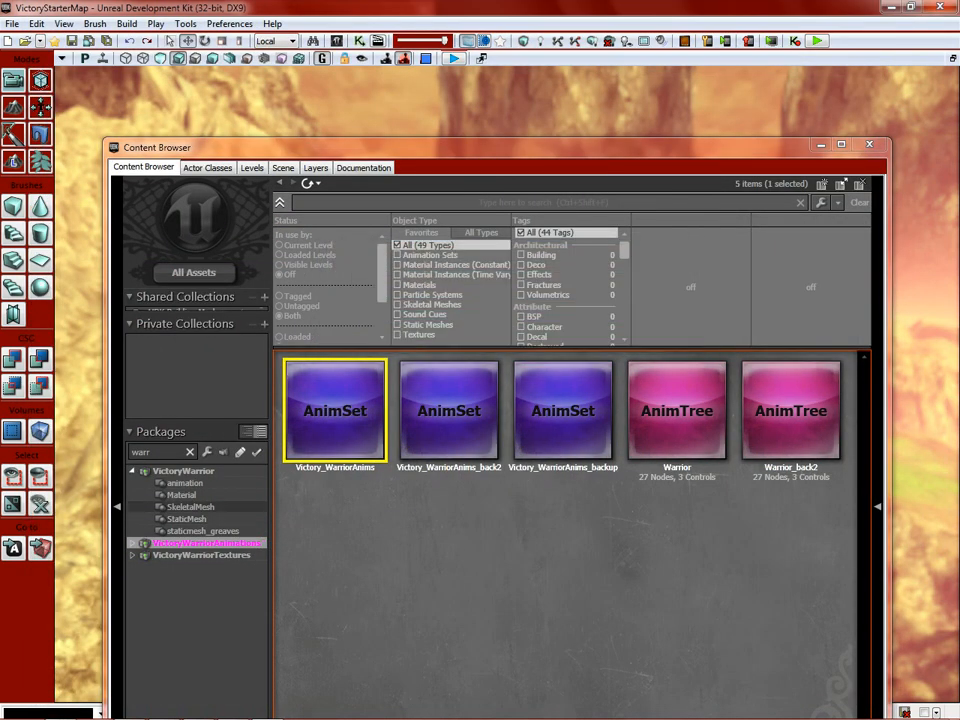
Step: Launch the Victory game again by rerunning the previous launch command
{"action": "left_click", "coordinate": [164, 709]}
{"action": "key", "text": "Up"}
{"action": "key", "text": "Return"}
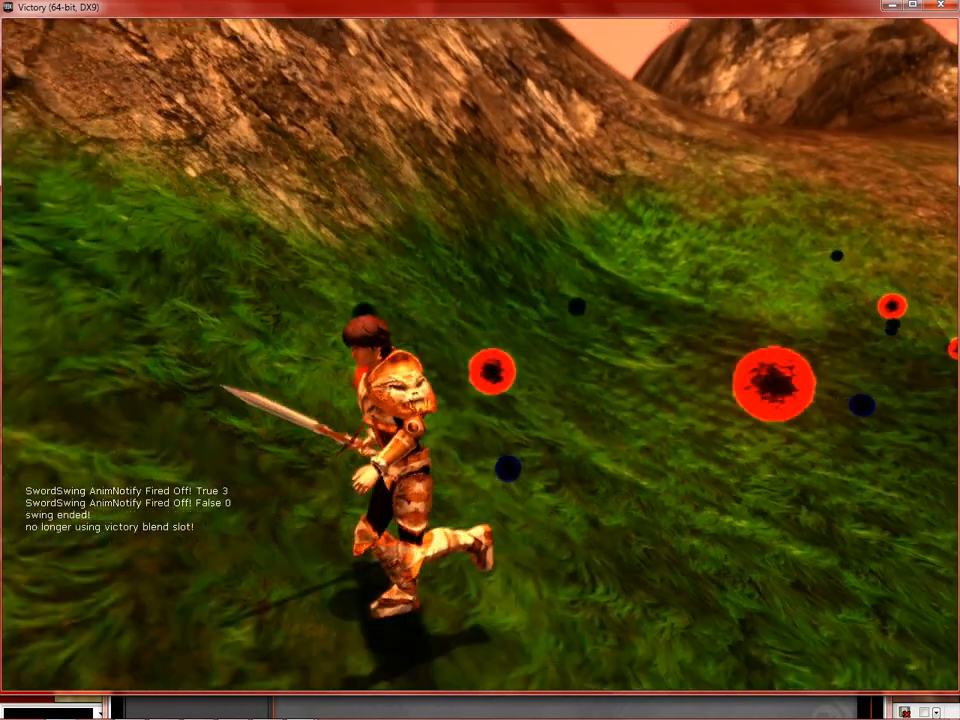
Step: Quit the running game through its console and return to the Content Browser
{"action": "key", "text": "grave"}
{"action": "key", "text": "grave"}
{"action": "key", "text": "grave"}
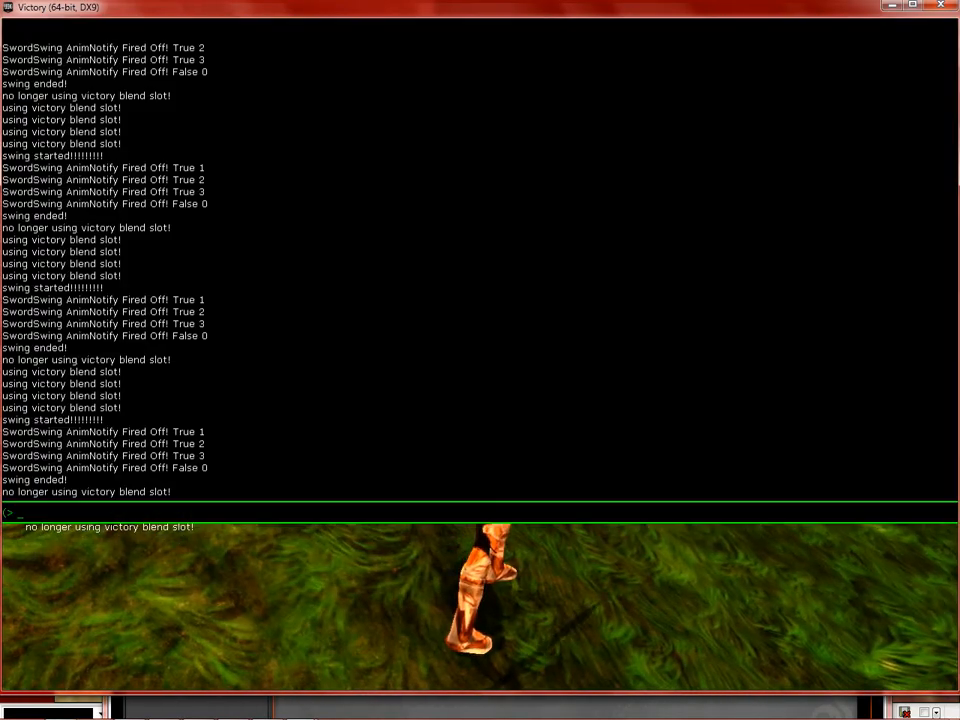
{"action": "key", "text": "Return"}
{"action": "left_click", "coordinate": [440, 560]}
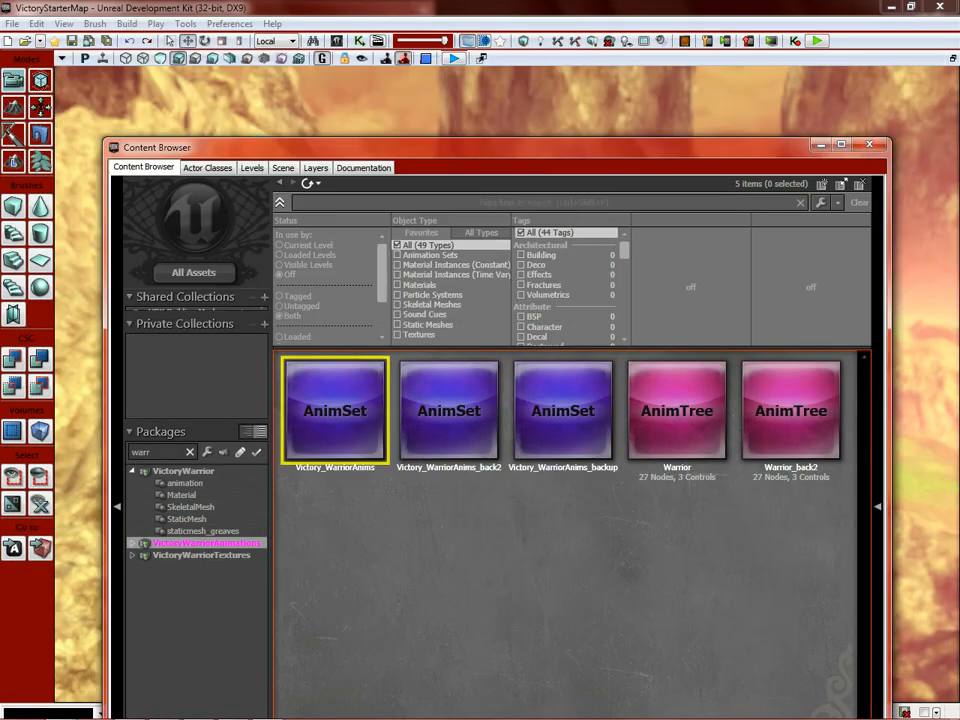
Step: Reopen the Victory_WarriorAnims anim set, filter its animation sequences by "sw" and select swing1 with its AnimSequence properties shown
{"action": "double_click", "coordinate": [350, 438]}
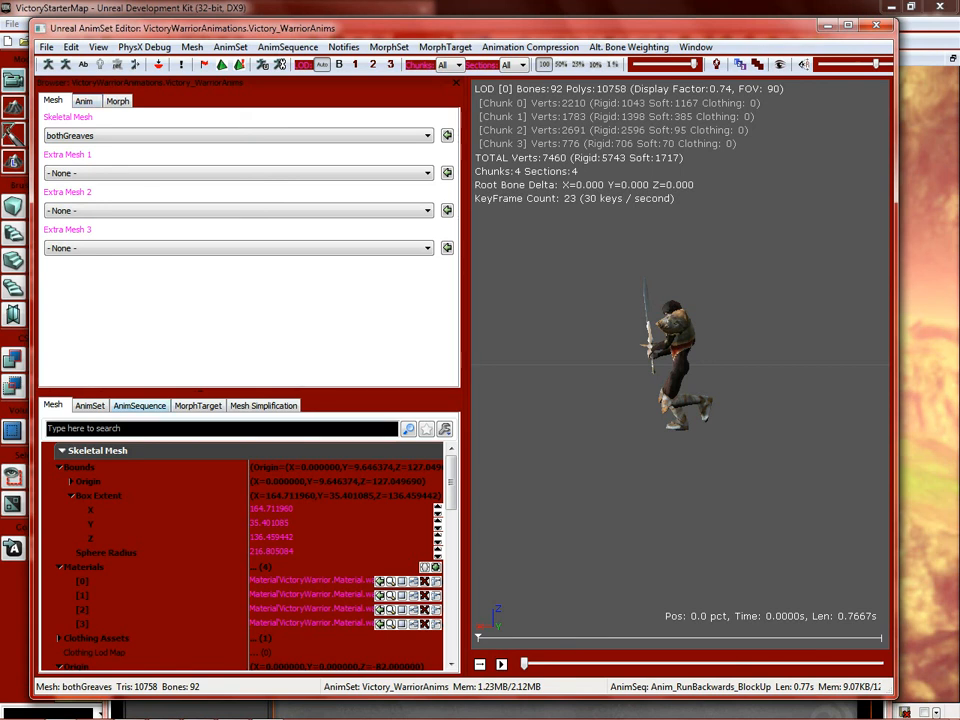
{"action": "left_click", "coordinate": [139, 405]}
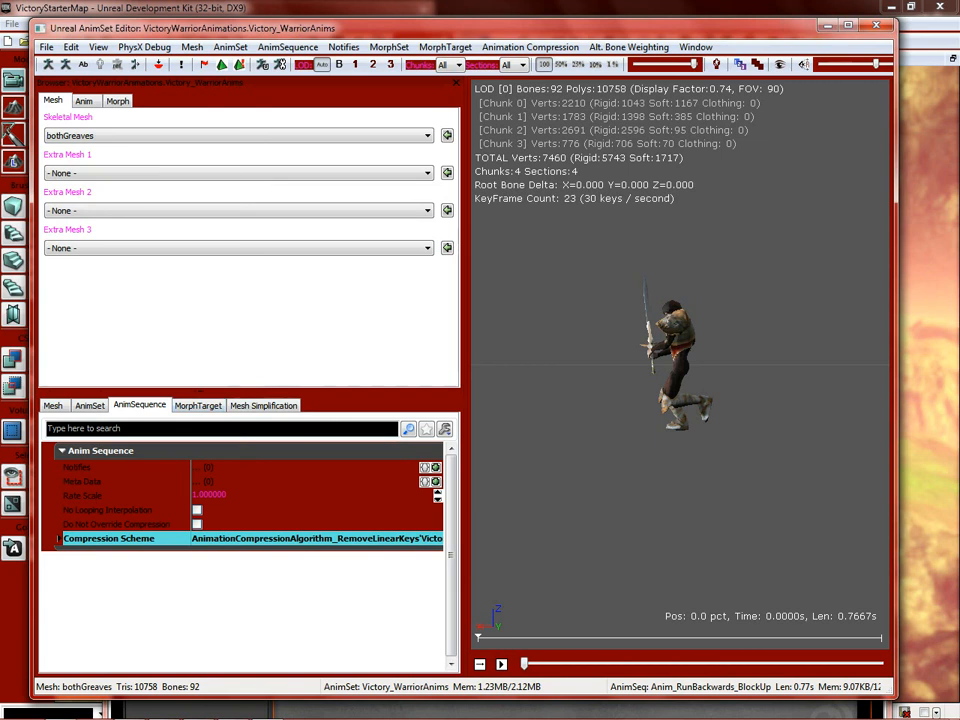
{"action": "left_click", "coordinate": [84, 101]}
{"action": "left_click", "coordinate": [120, 162]}
{"action": "type", "text": "sw"}
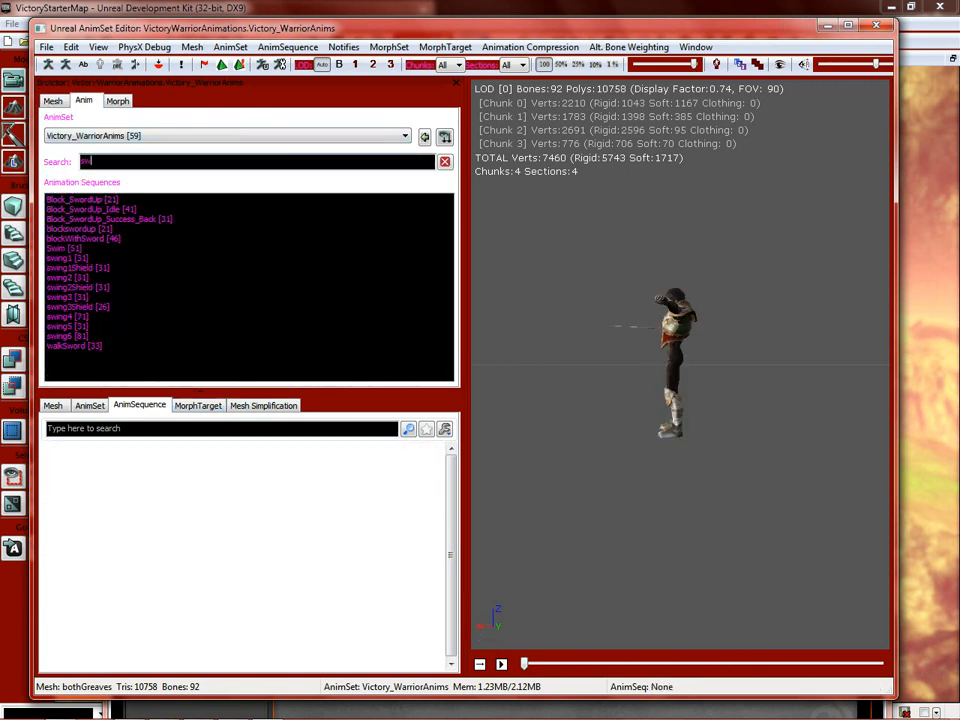
{"action": "left_click", "coordinate": [68, 258]}
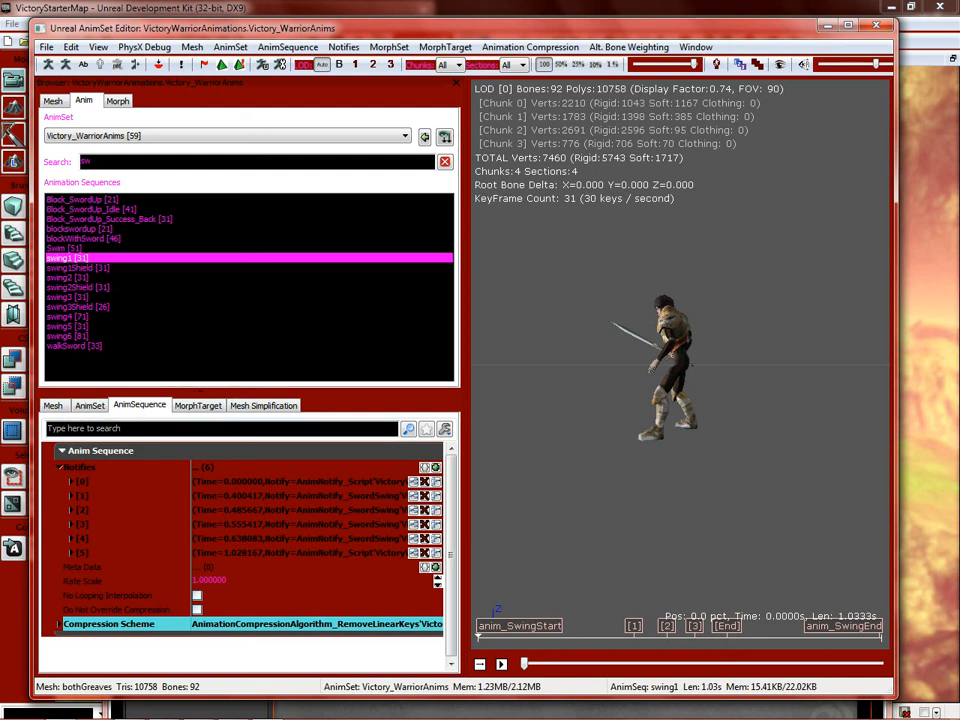
Step: Set the mesh Scale of notify [1] to 3 in its SwordSwing Notify properties and collapse that notify
{"action": "left_click", "coordinate": [72, 496]}
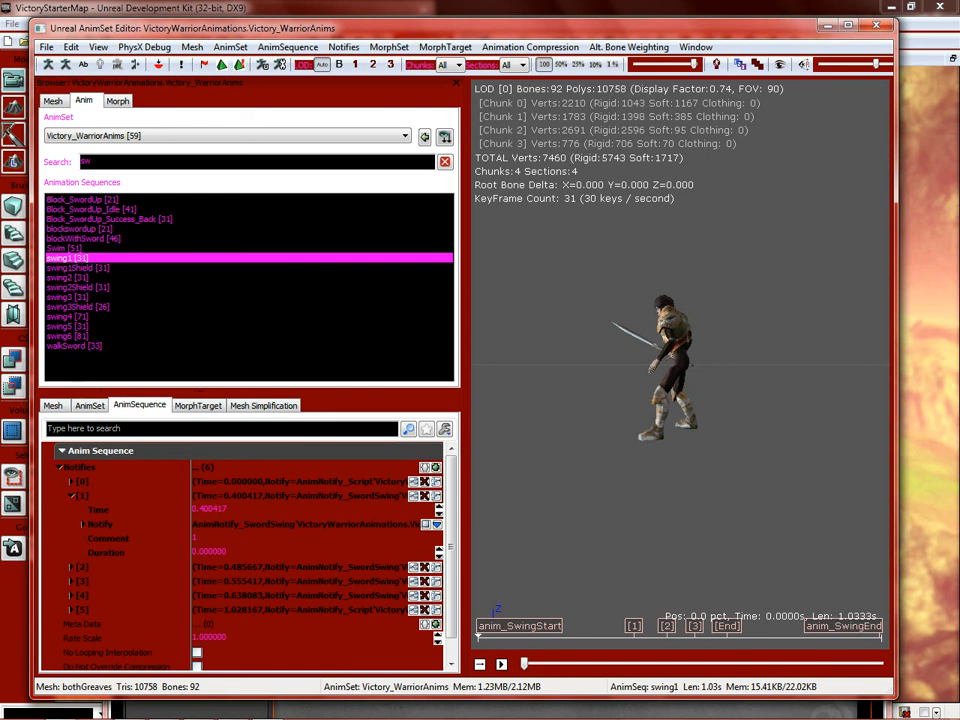
{"action": "left_click", "coordinate": [84, 524]}
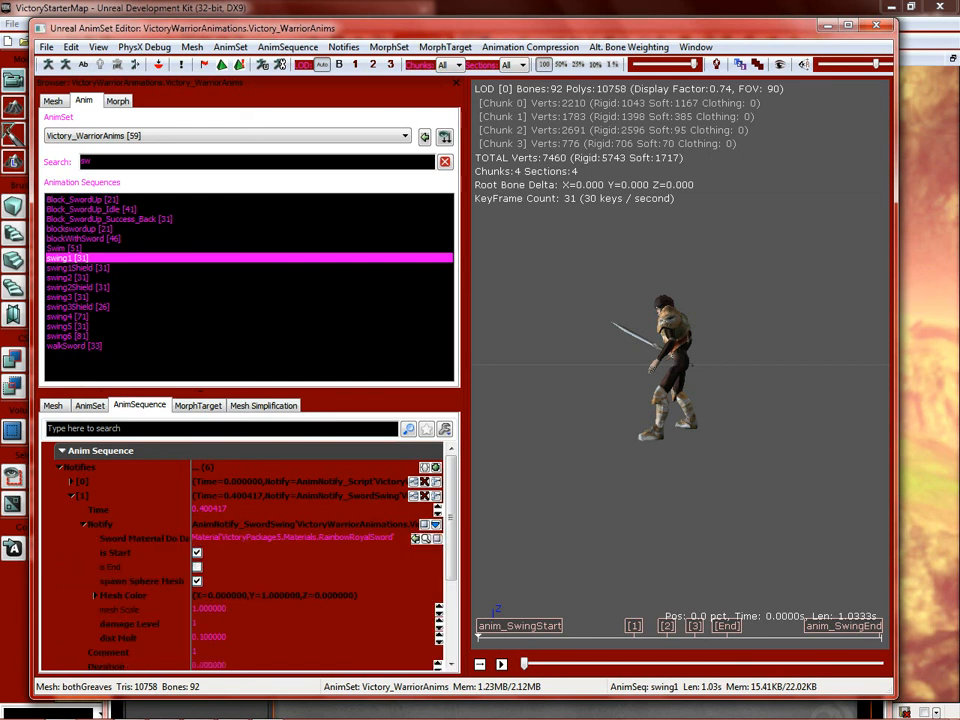
{"action": "left_click", "coordinate": [210, 608]}
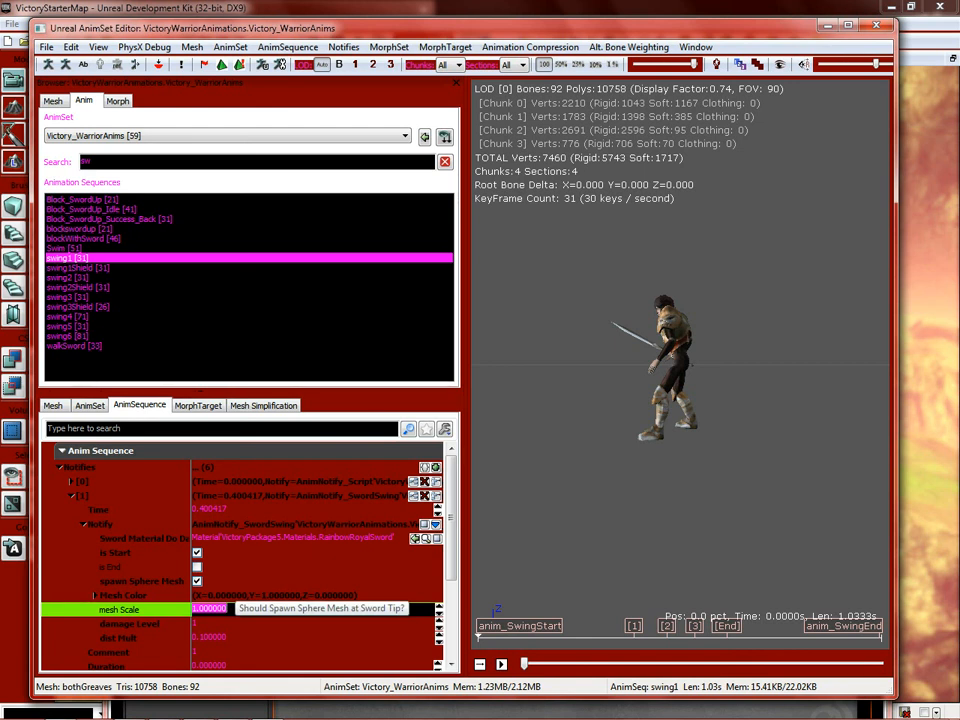
{"action": "type", "text": "3"}
{"action": "key", "text": "Return"}
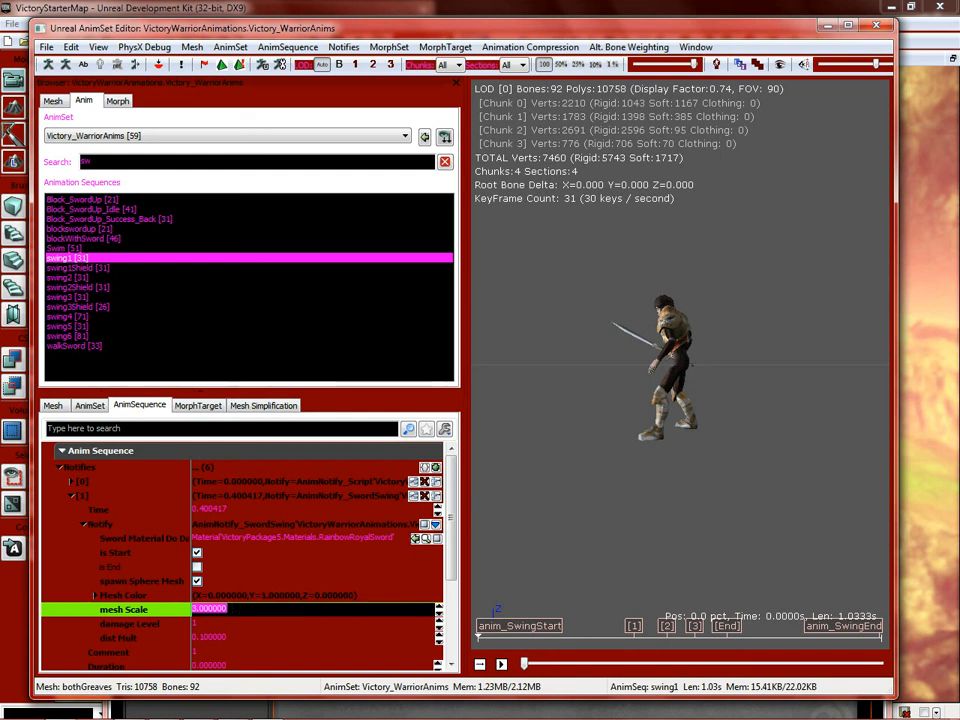
{"action": "left_click", "coordinate": [71, 496]}
Step: Set the mesh Scale of notify [3] to 3 in its SwordSwing Notify properties and collapse that notify
{"action": "left_click", "coordinate": [71, 524]}
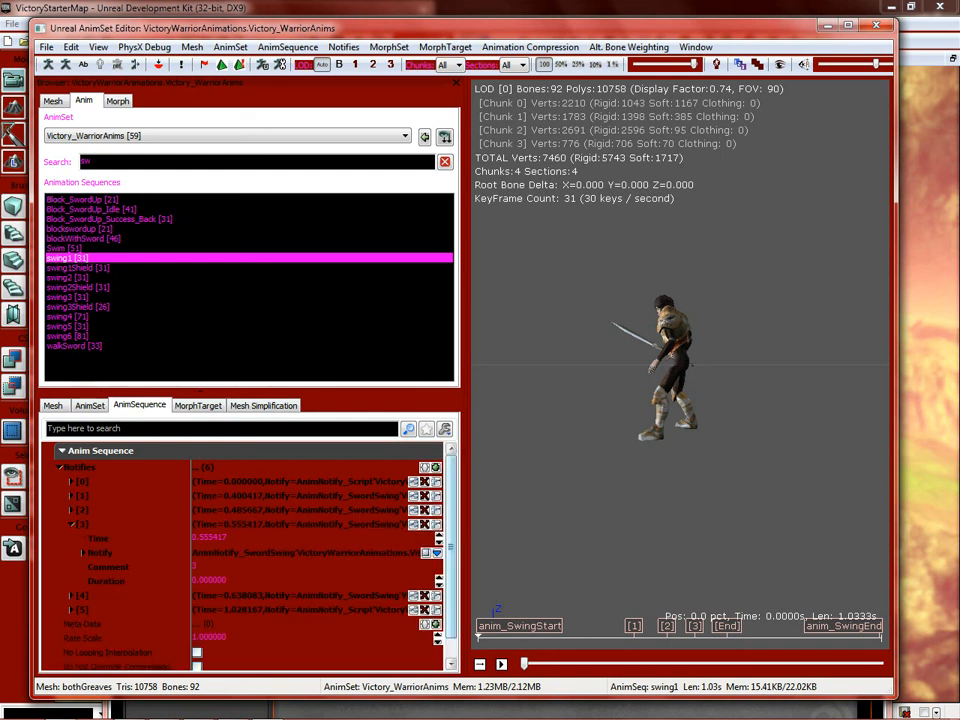
{"action": "left_click", "coordinate": [83, 552]}
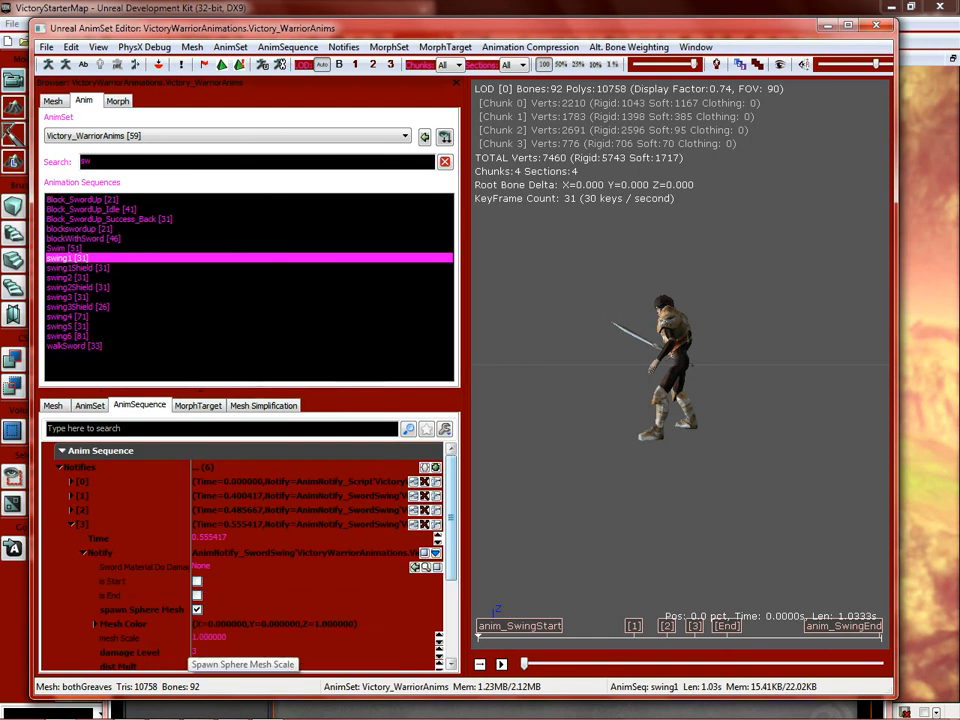
{"action": "left_click", "coordinate": [95, 623]}
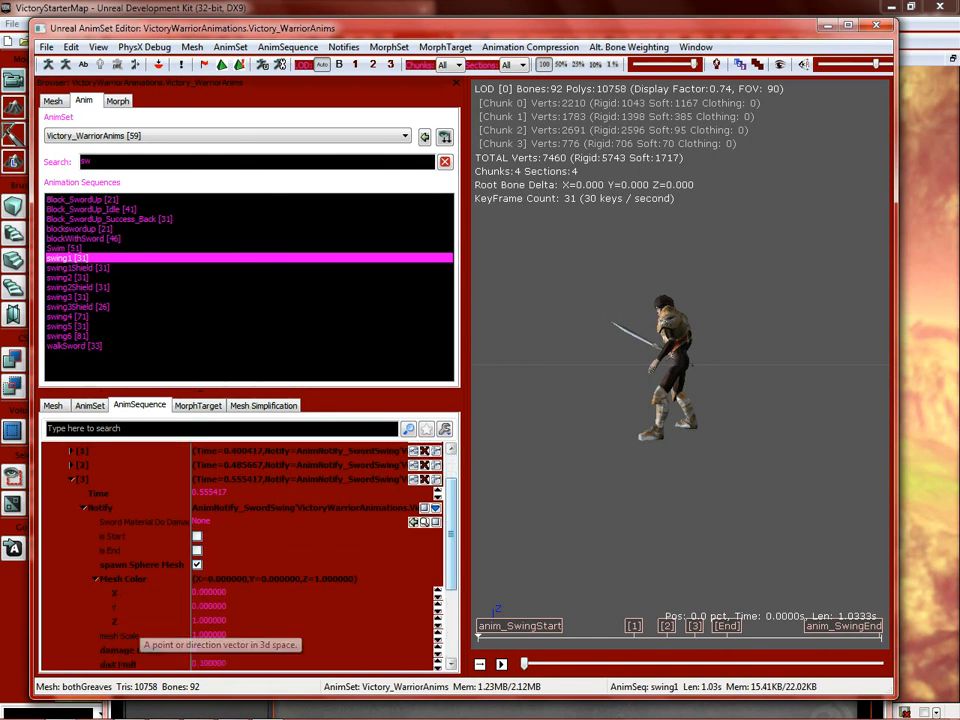
{"action": "left_click", "coordinate": [96, 579]}
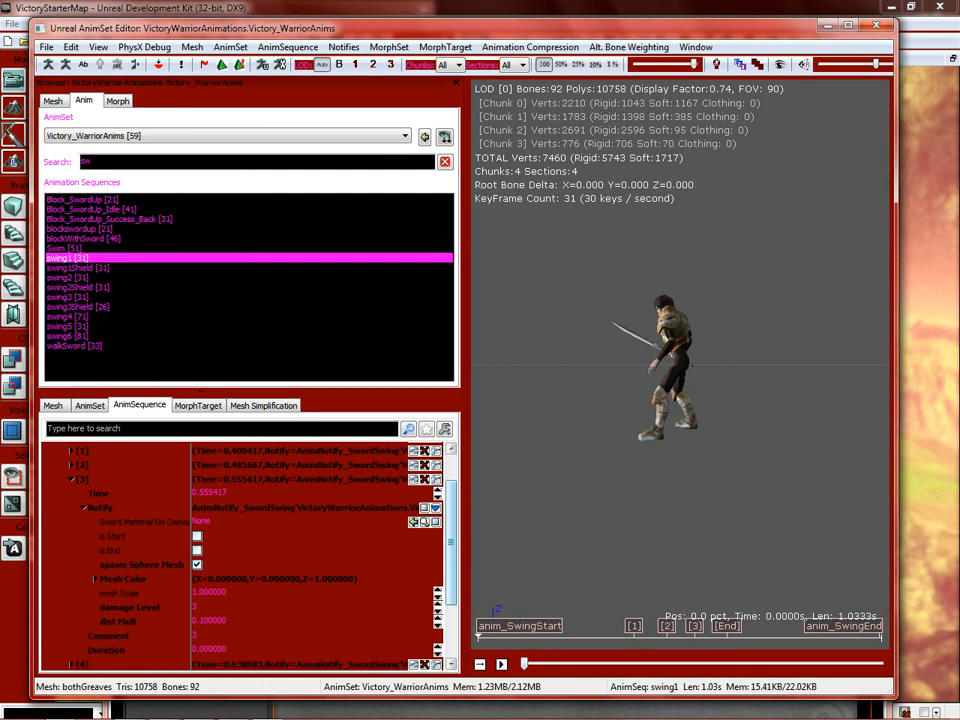
{"action": "left_click", "coordinate": [120, 593]}
{"action": "type", "text": "3"}
{"action": "key", "text": "Return"}
{"action": "left_click", "coordinate": [71, 479]}
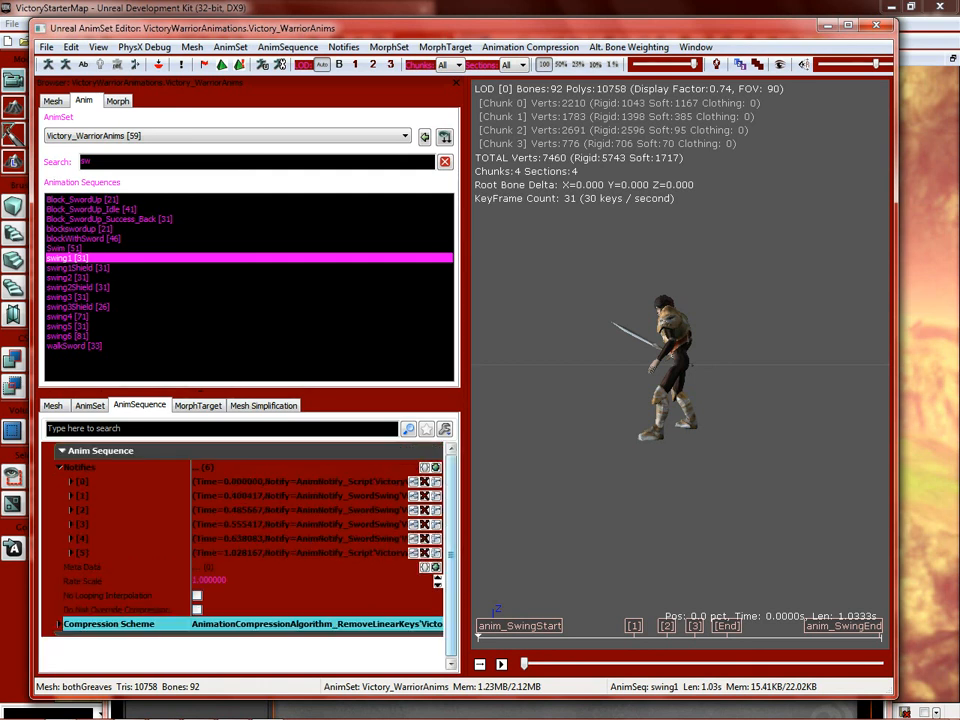
Step: Expand the SwordSwing Notify properties of notify [2] and set its mesh Scale to 5
{"action": "left_click", "coordinate": [71, 509]}
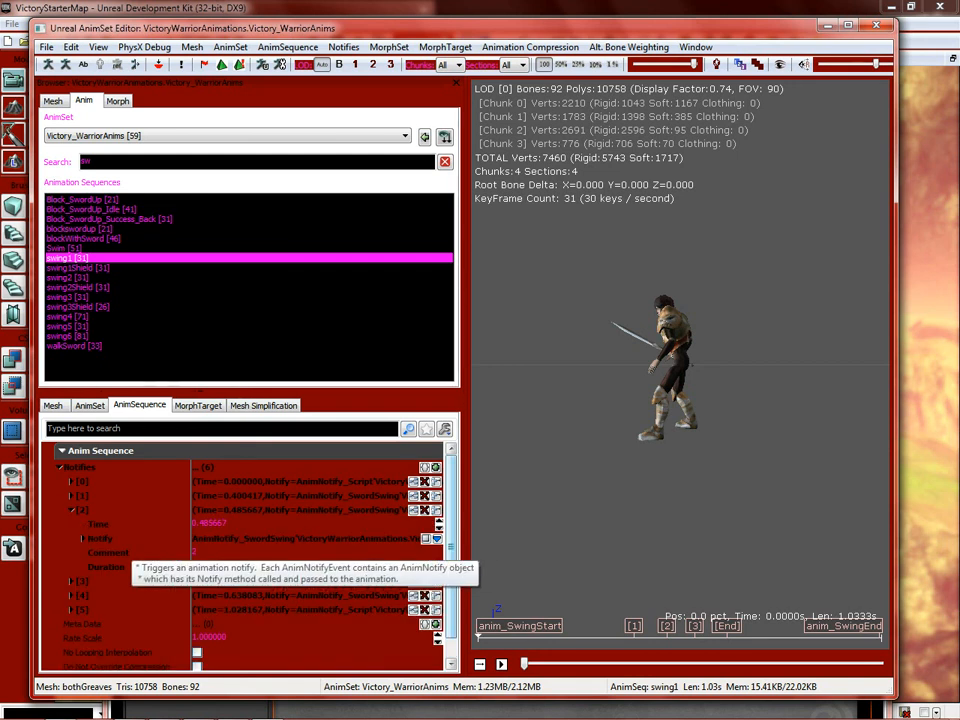
{"action": "left_click", "coordinate": [83, 538]}
{"action": "scroll", "coordinate": [200, 595], "scroll_direction": "down", "scroll_amount": 2}
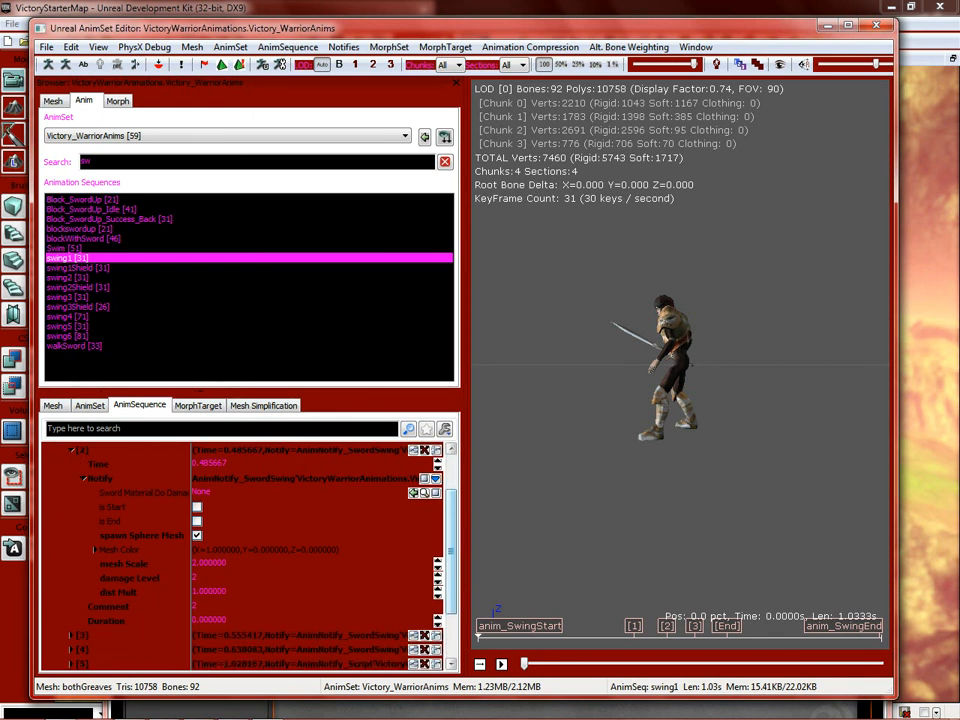
{"action": "left_click", "coordinate": [215, 563]}
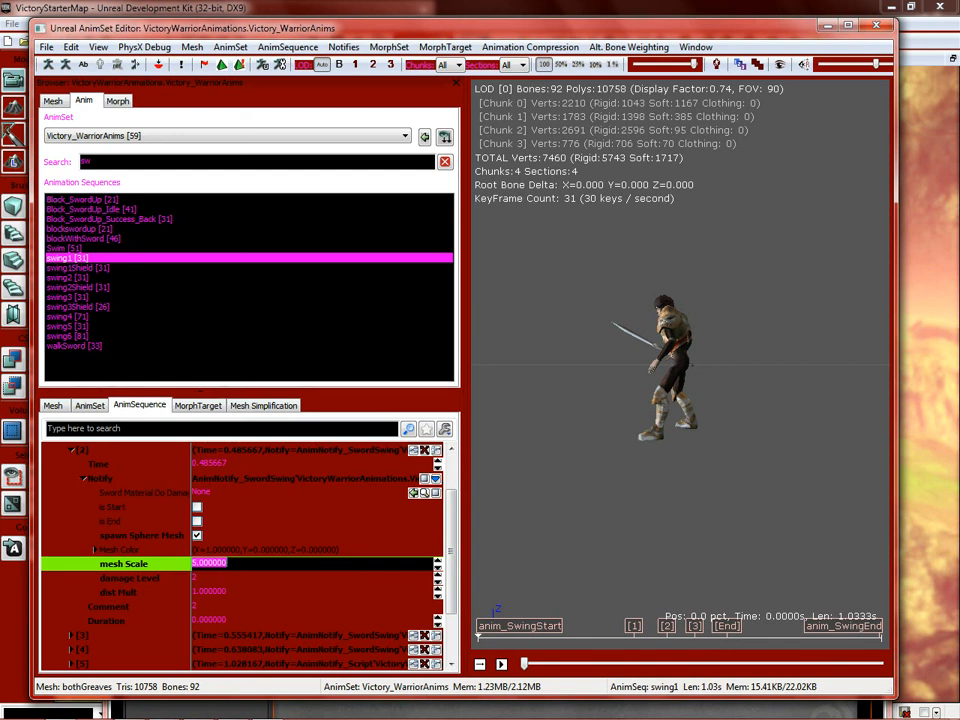
{"action": "left_click", "coordinate": [210, 578]}
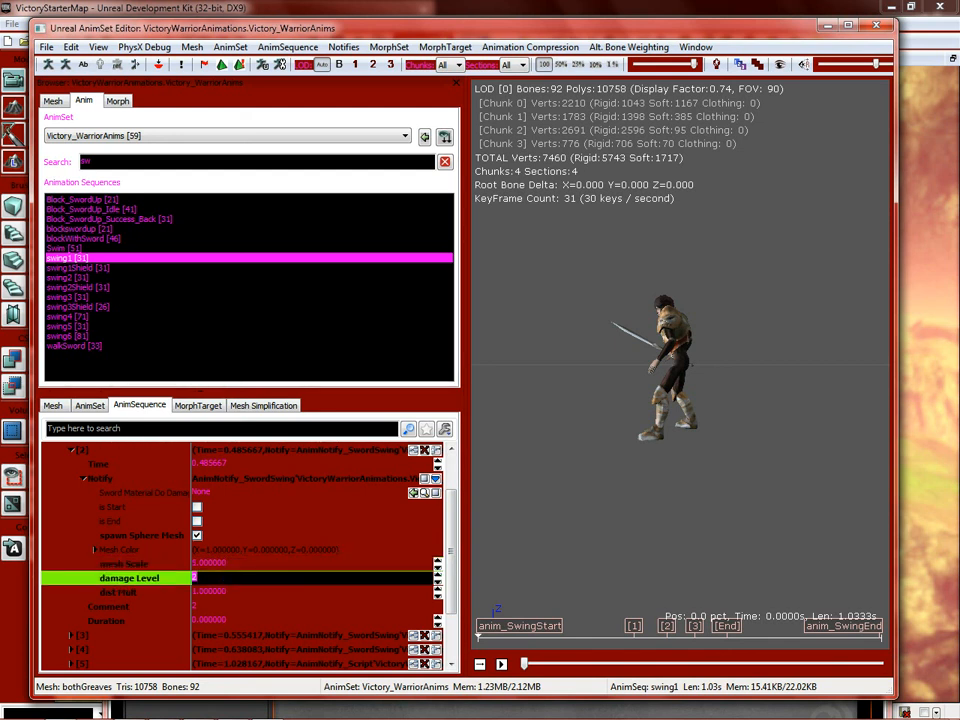
{"action": "scroll", "coordinate": [210, 578], "scroll_direction": "down", "scroll_amount": 1}
{"action": "left_click", "coordinate": [210, 549]}
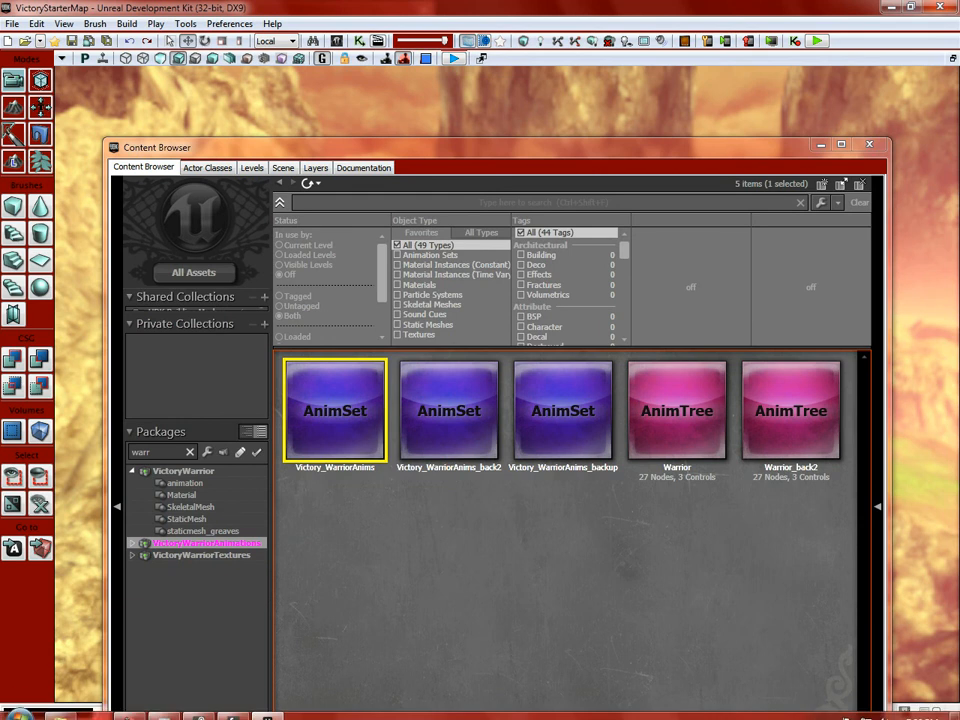
Step: Try to launch VictoryStarterMap by rerunning the last udklift command in the command prompt
{"action": "left_click", "coordinate": [164, 709]}
{"action": "key", "text": "Up"}
{"action": "key", "text": "Return"}
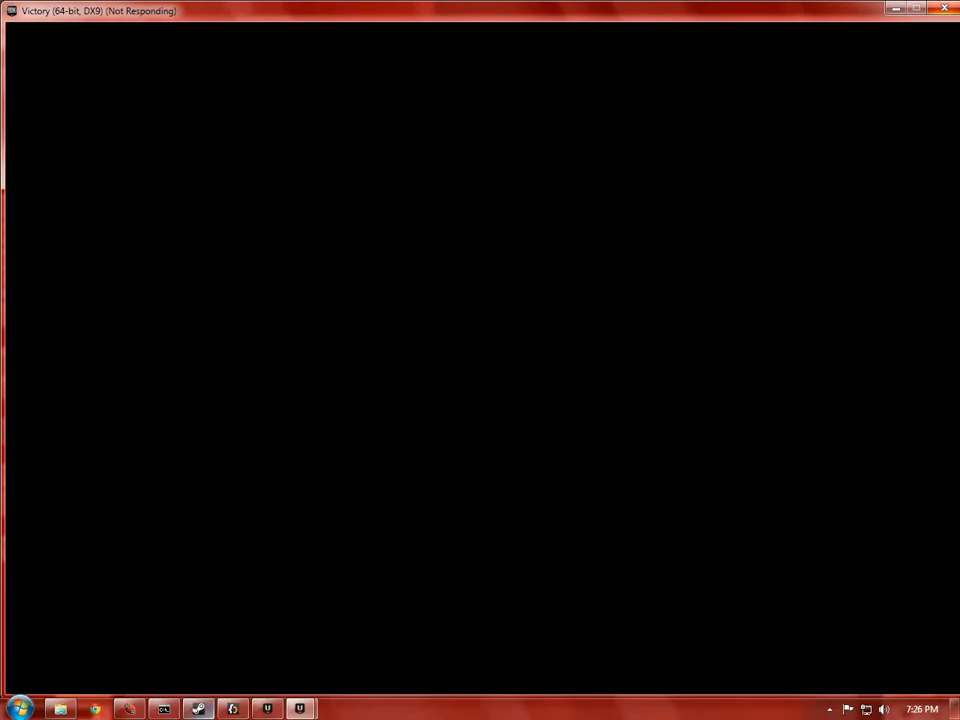
Step: Close the Content Browser, minimize the editor and force the unresponsive Victory game to close
{"action": "mouse_move", "coordinate": [300, 708]}
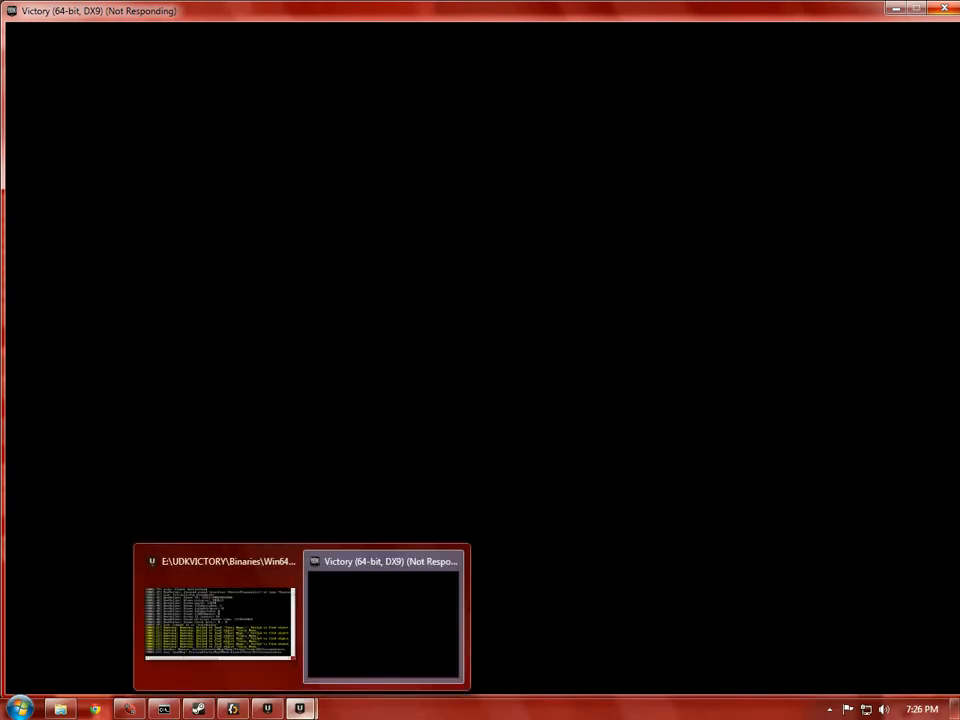
{"action": "left_click", "coordinate": [267, 708]}
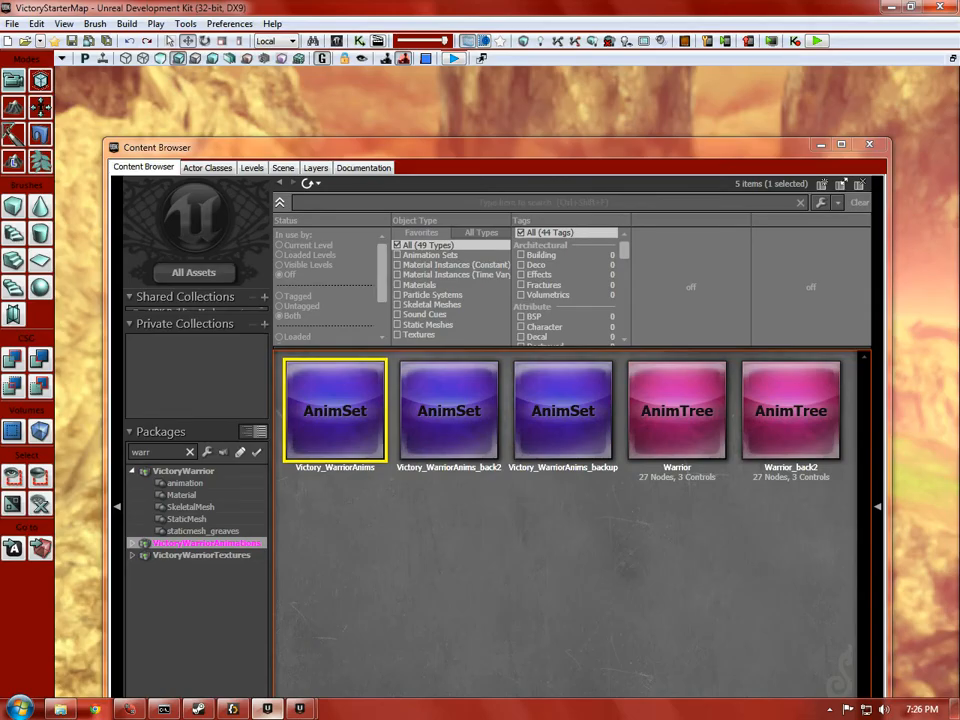
{"action": "left_click", "coordinate": [869, 145]}
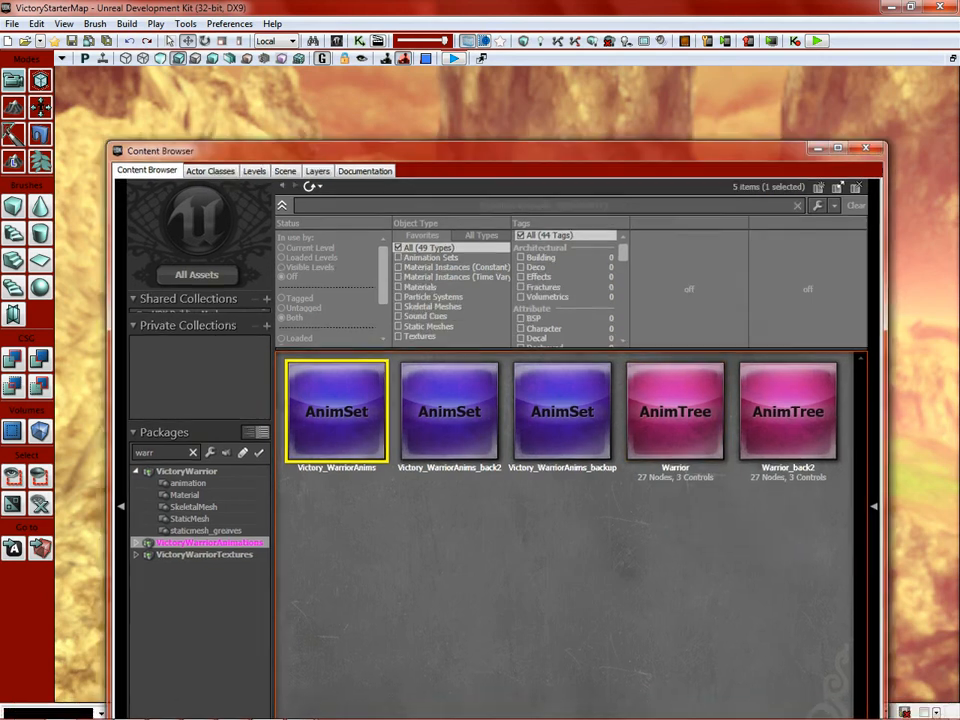
{"action": "left_click", "coordinate": [893, 7]}
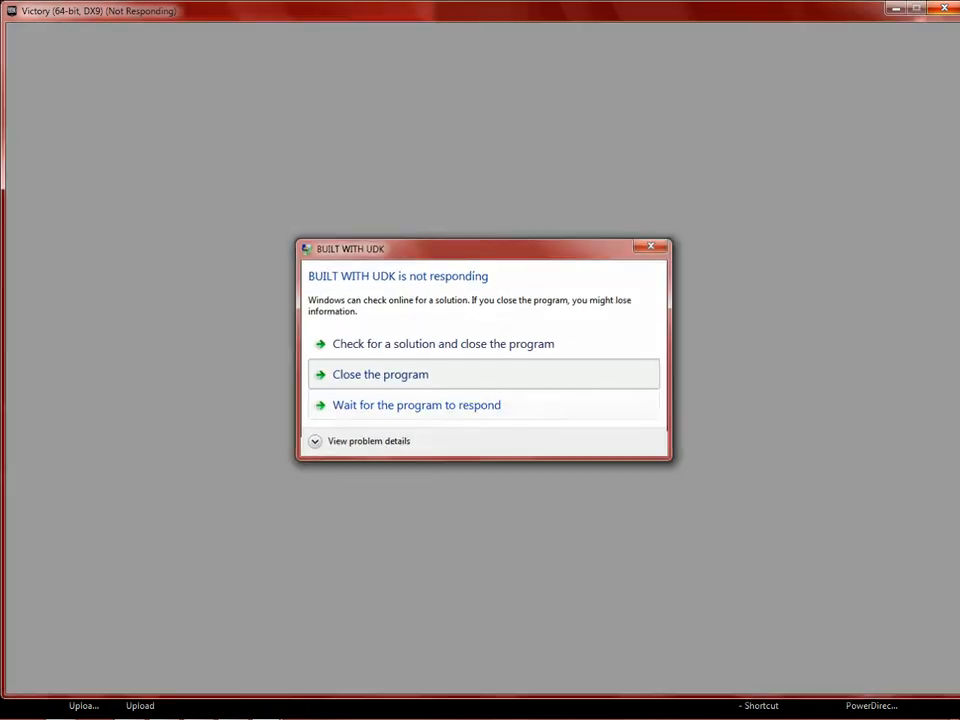
{"action": "left_click", "coordinate": [440, 375]}
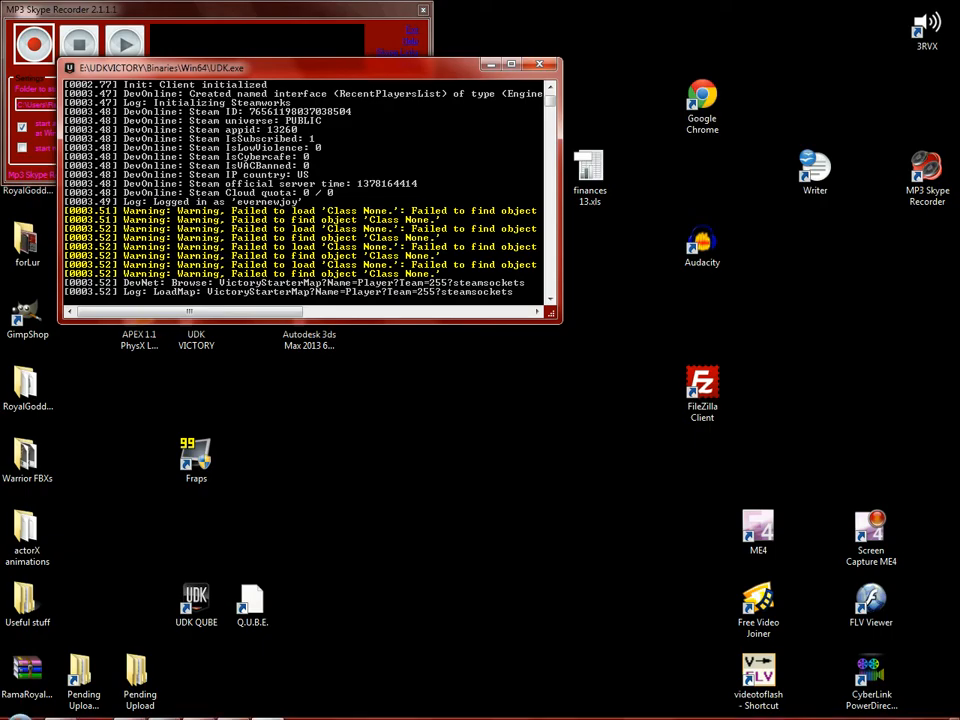
Step: Relaunch the game by rerunning udklift VictoryStarterMap?steamsockets -ResX=1366 -ResY=960 -WINDOWED -log -NOSOUND in the command prompt
{"action": "left_click", "coordinate": [164, 709]}
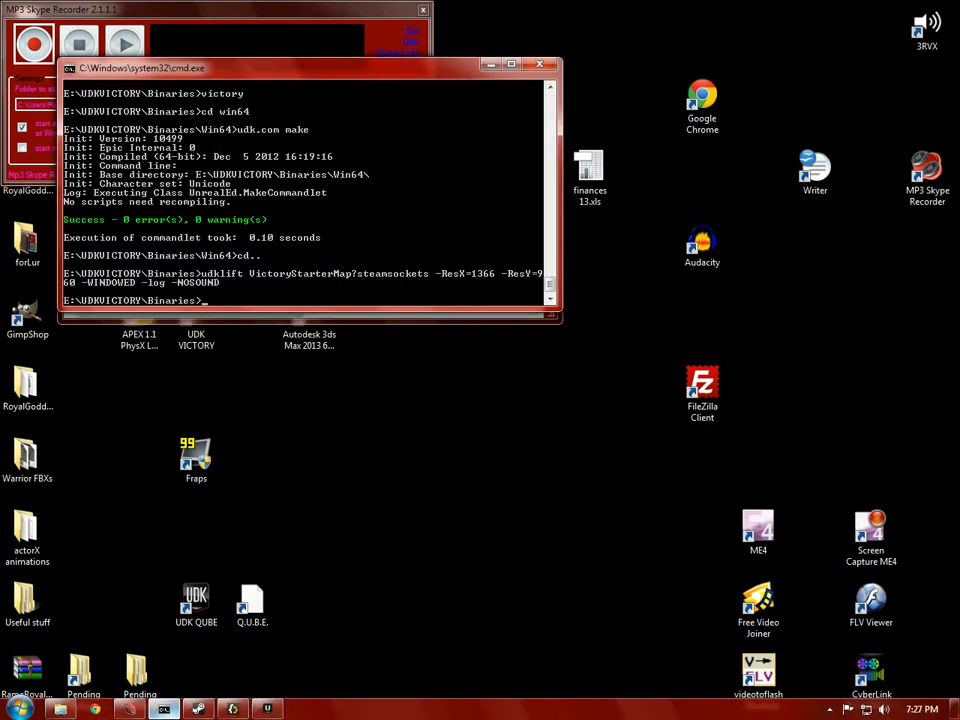
{"action": "key", "text": "Up"}
{"action": "key", "text": "Return"}
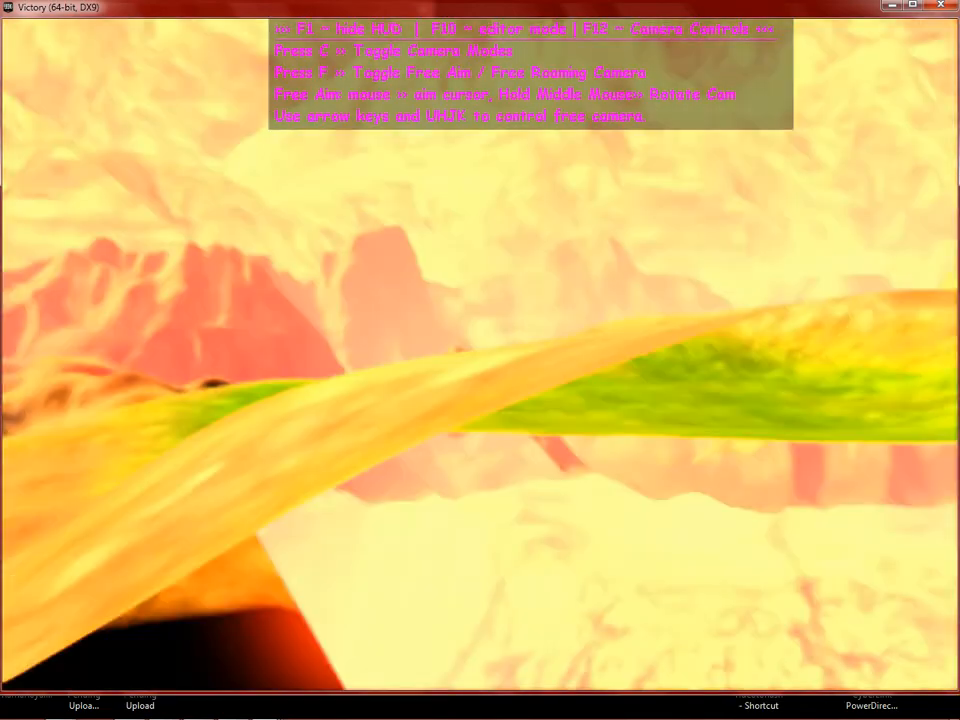
Step: Run the warrior across the grass and swing the sword to check the scaled spheres the SwordSwing notifies spawn
{"action": "key", "text": "w"}
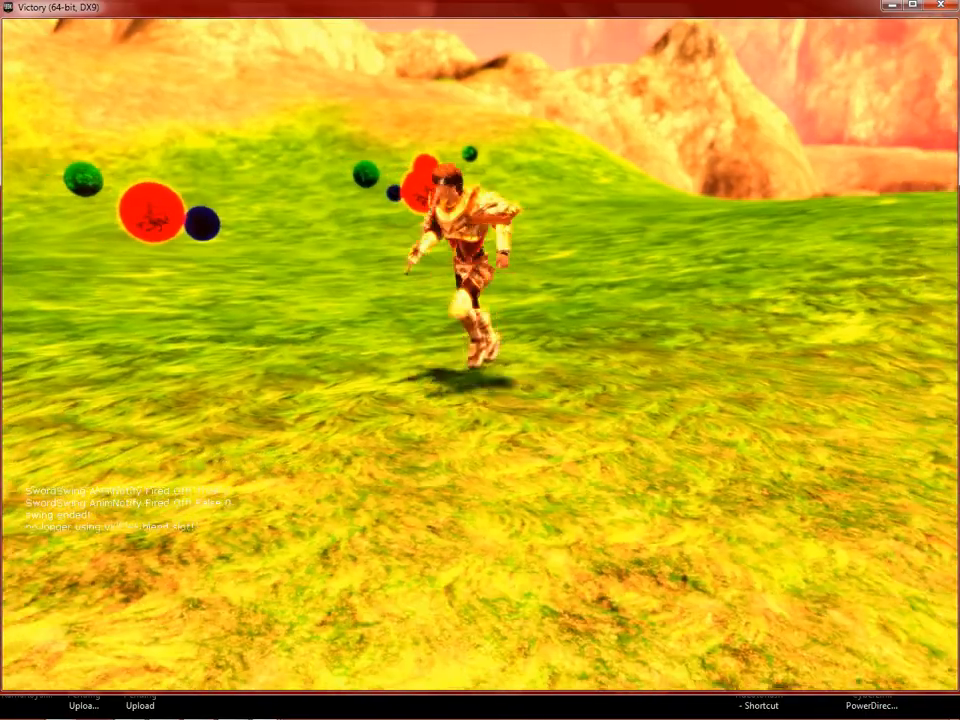
{"action": "key", "text": "w"}
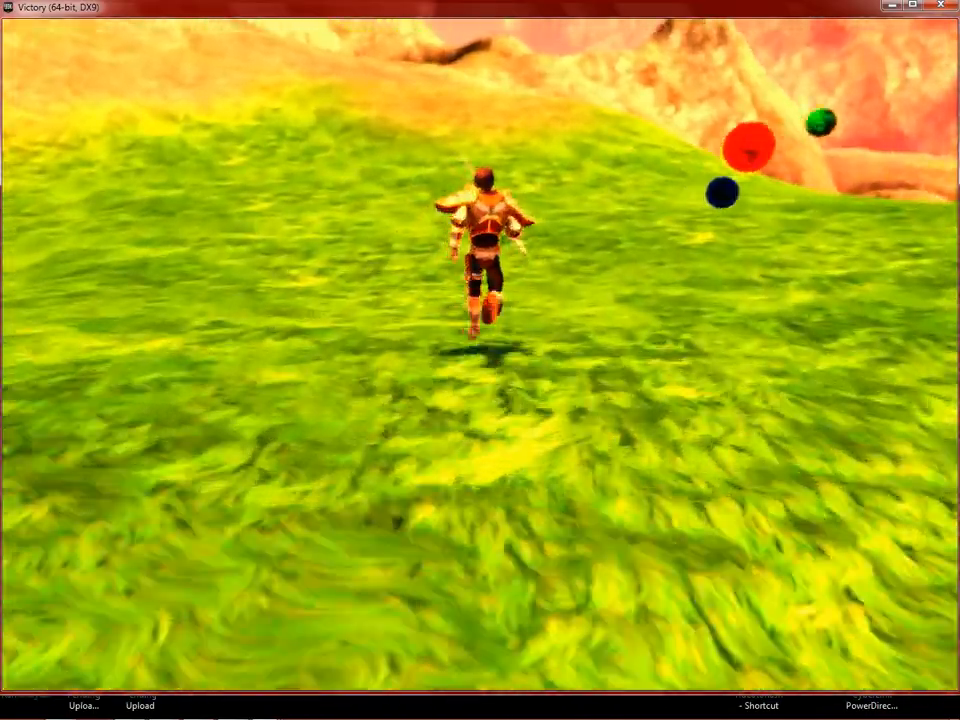
{"action": "key", "text": "w"}
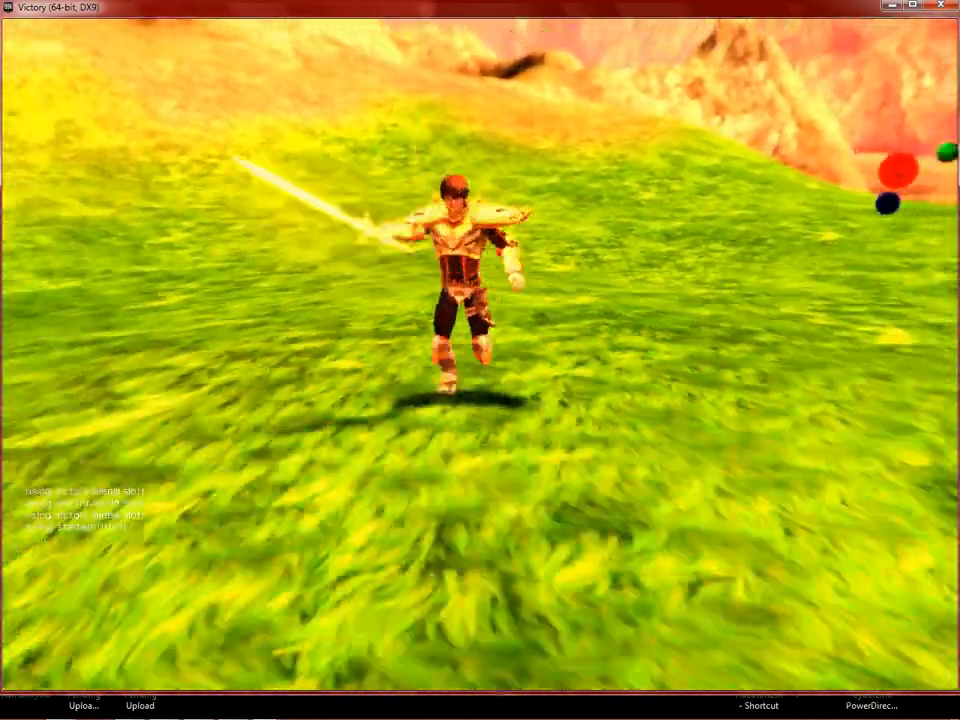
{"action": "key", "text": "d"}
{"action": "key", "text": "space"}
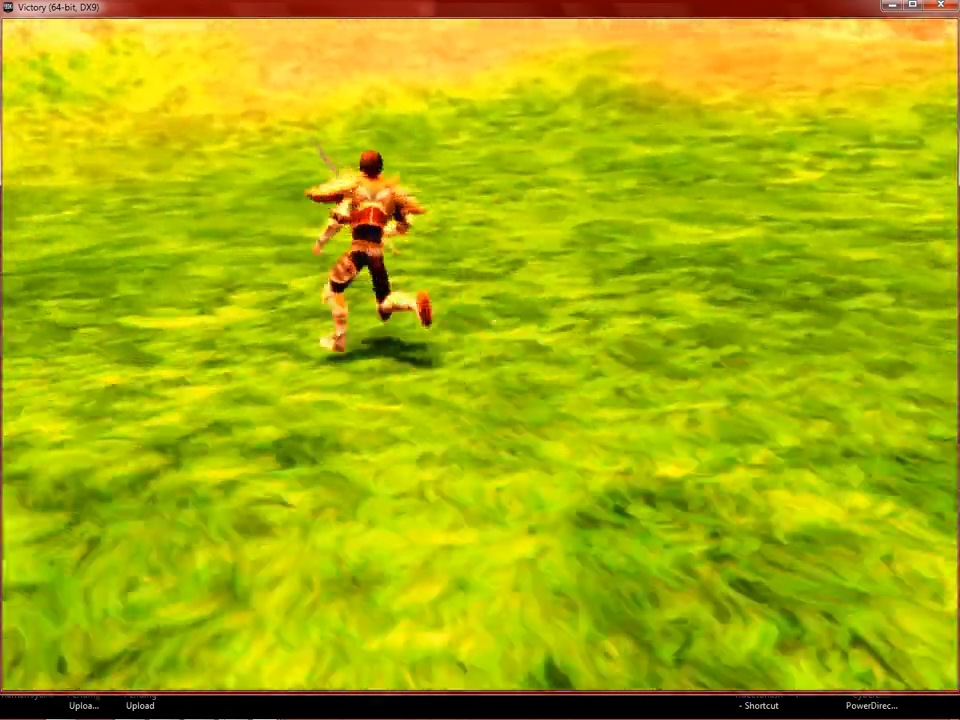
{"action": "key", "text": "d"}
{"action": "key", "text": "s"}
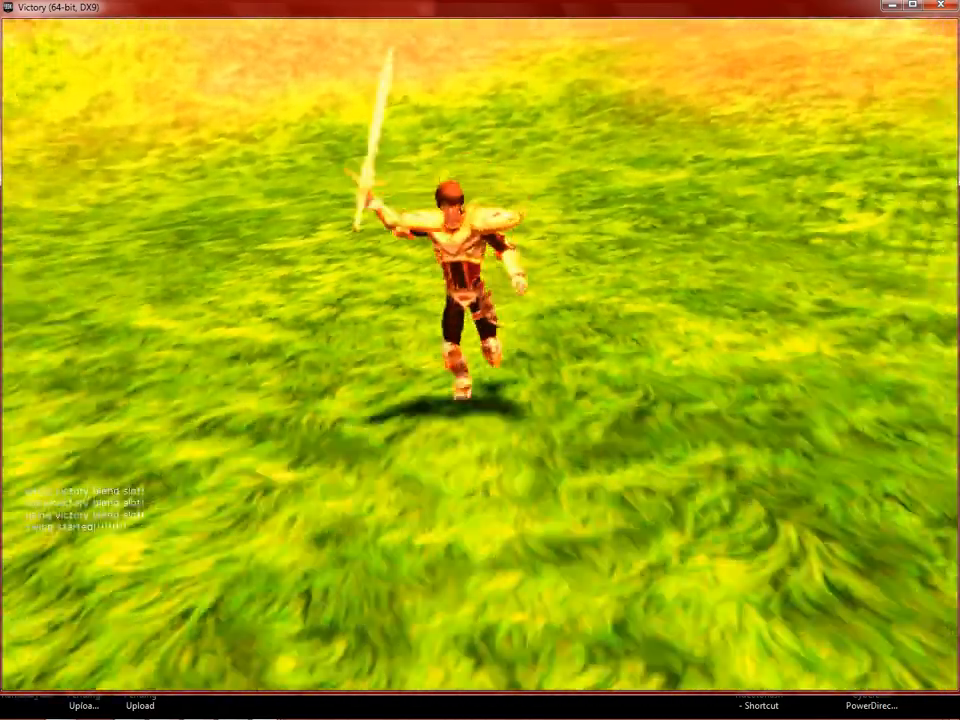
{"action": "key", "text": "d"}
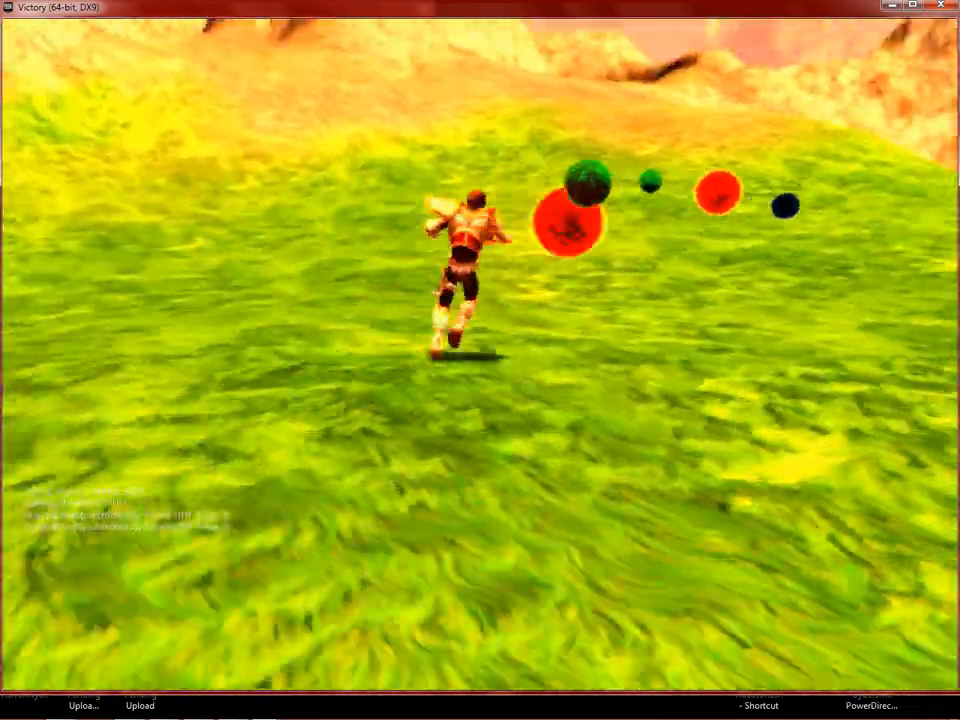
Step: Run and jump the warrior around the hillside with sword swings to test the notifies in mid-air
{"action": "key", "text": "s"}
{"action": "key", "text": "a"}
{"action": "key", "text": "w"}
{"action": "key", "text": "d"}
{"action": "key", "text": "space"}
{"action": "key", "text": "a"}
{"action": "key", "text": "space"}
{"action": "key", "text": "a"}
{"action": "key", "text": "space"}
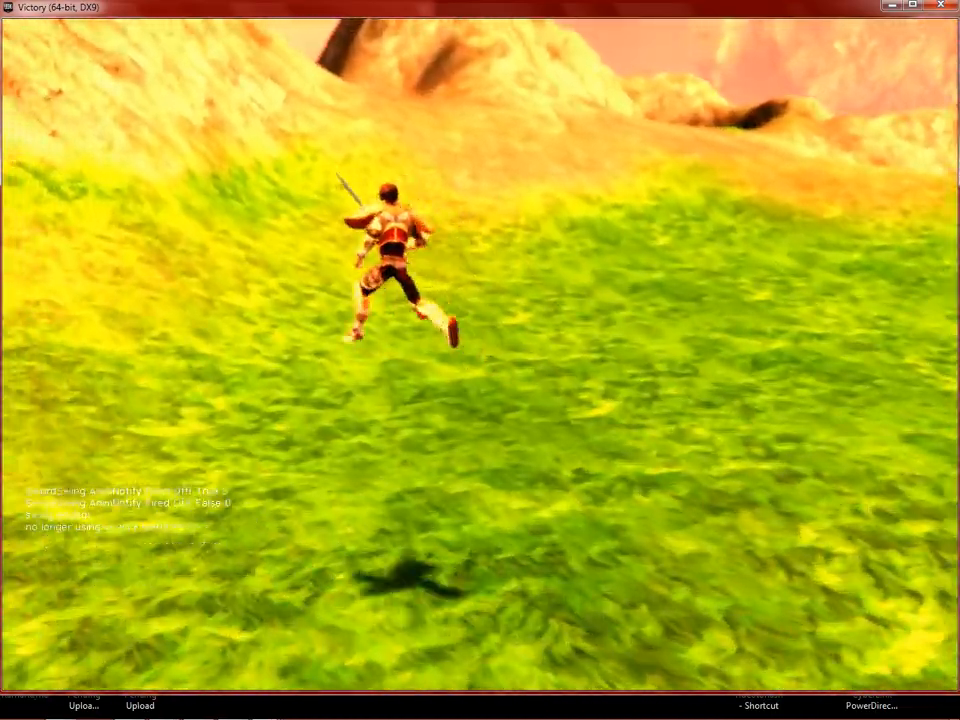
{"action": "key", "text": "a"}
{"action": "key", "text": "s"}
{"action": "key", "text": "space"}
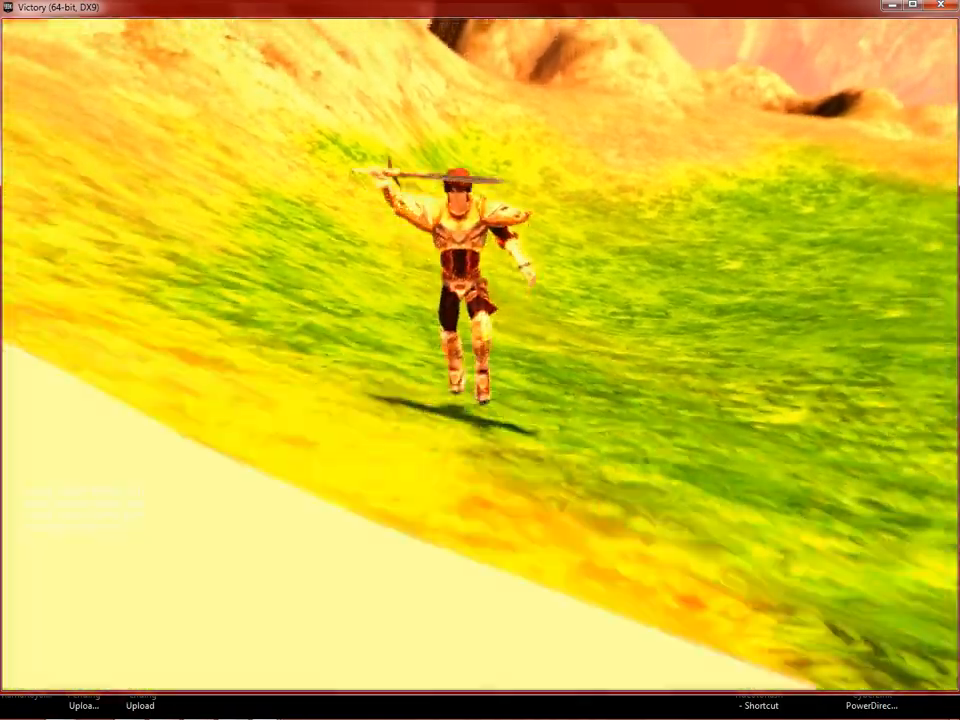
Step: Run the warrior toward the camera with repeated swings and compare the green, red and blue sphere sizes
{"action": "key", "text": "a"}
{"action": "key", "text": "s"}
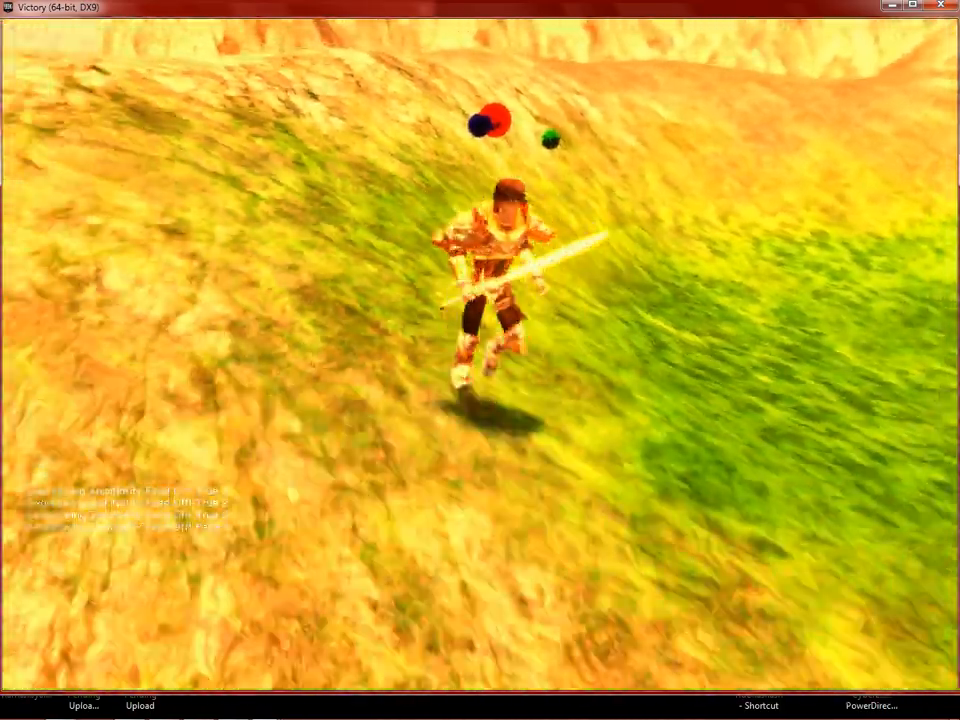
{"action": "key", "text": "s"}
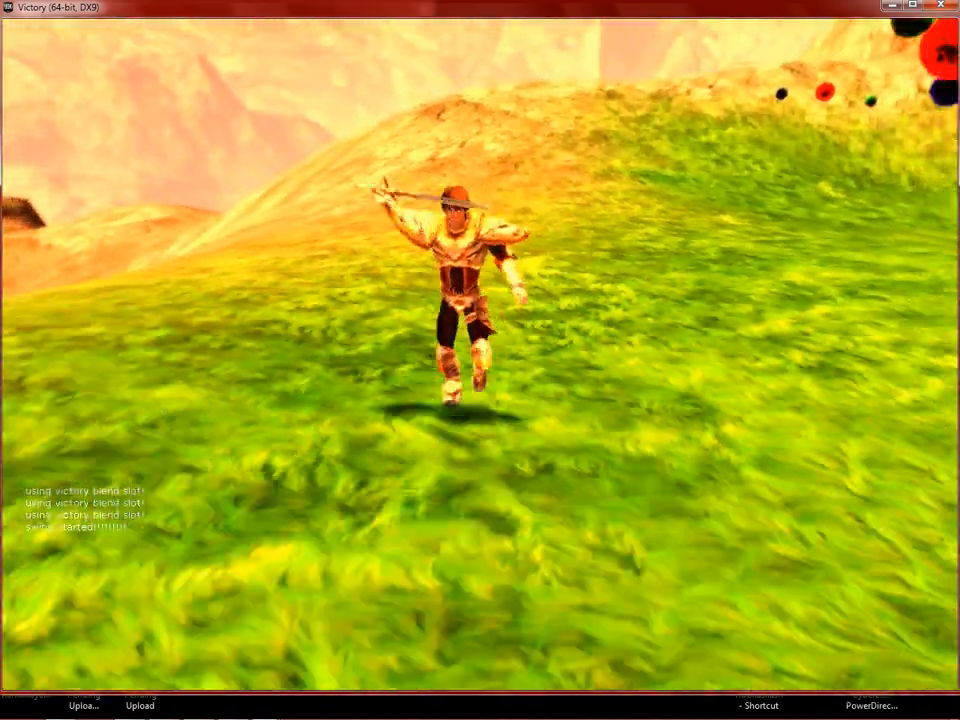
{"action": "key", "text": "s"}
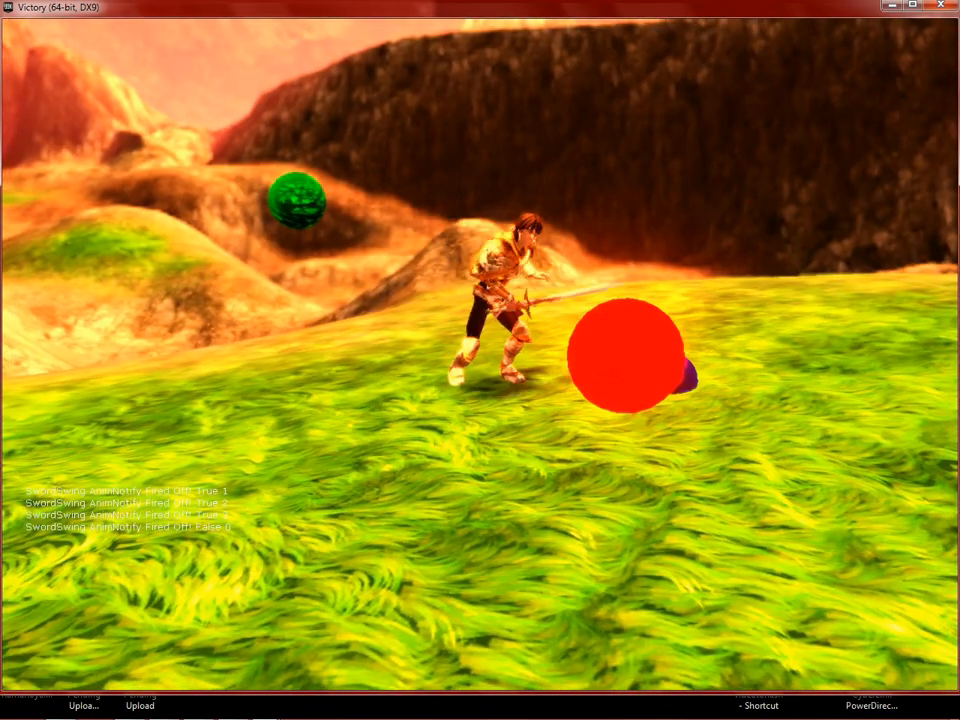
{"action": "key", "text": "s"}
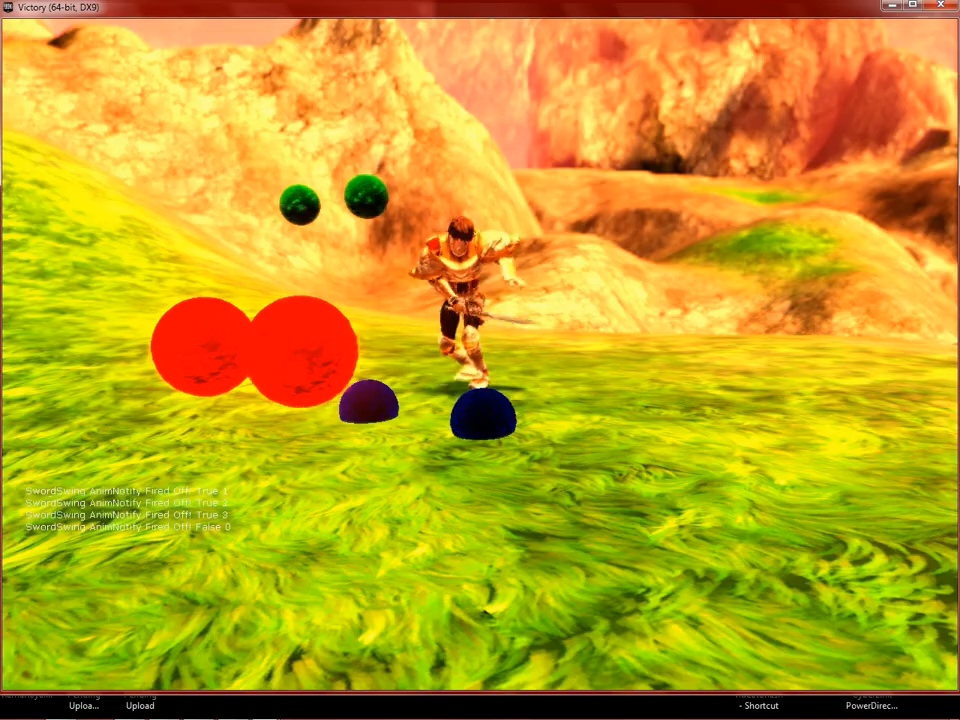
{"action": "key", "text": "a"}
{"action": "key", "text": "s"}
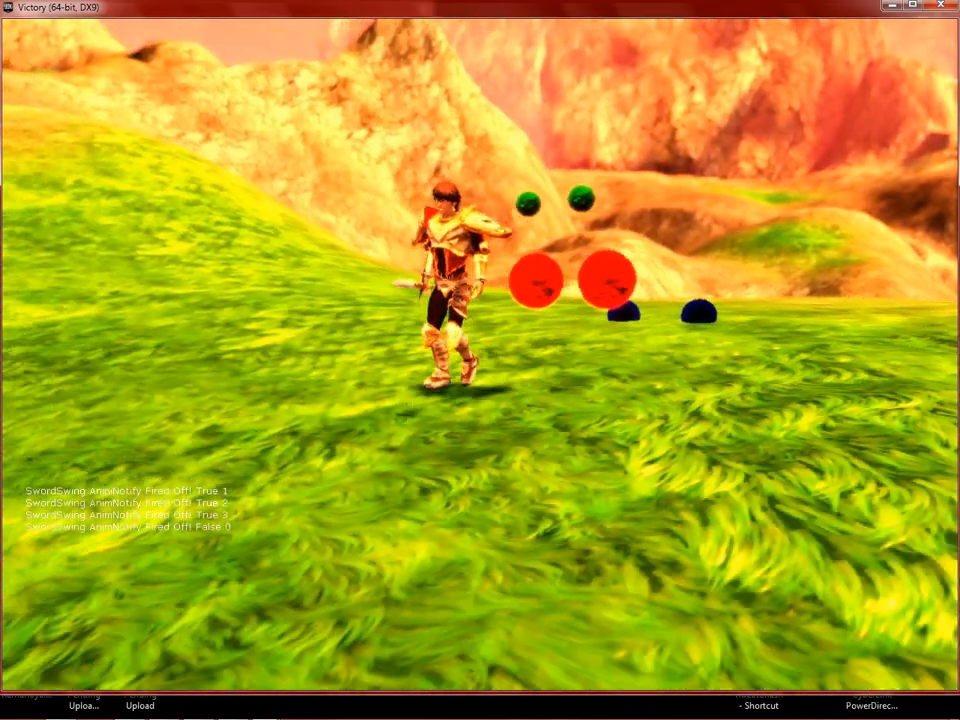
Step: Swing the sword while standing, strafing and jumping to examine where each notify places its sphere
{"action": "scroll", "coordinate": [480, 355], "scroll_direction": "up", "scroll_amount": 3}
{"action": "left_click", "coordinate": [480, 355]}
{"action": "scroll", "coordinate": [480, 355], "scroll_direction": "down", "scroll_amount": 4}
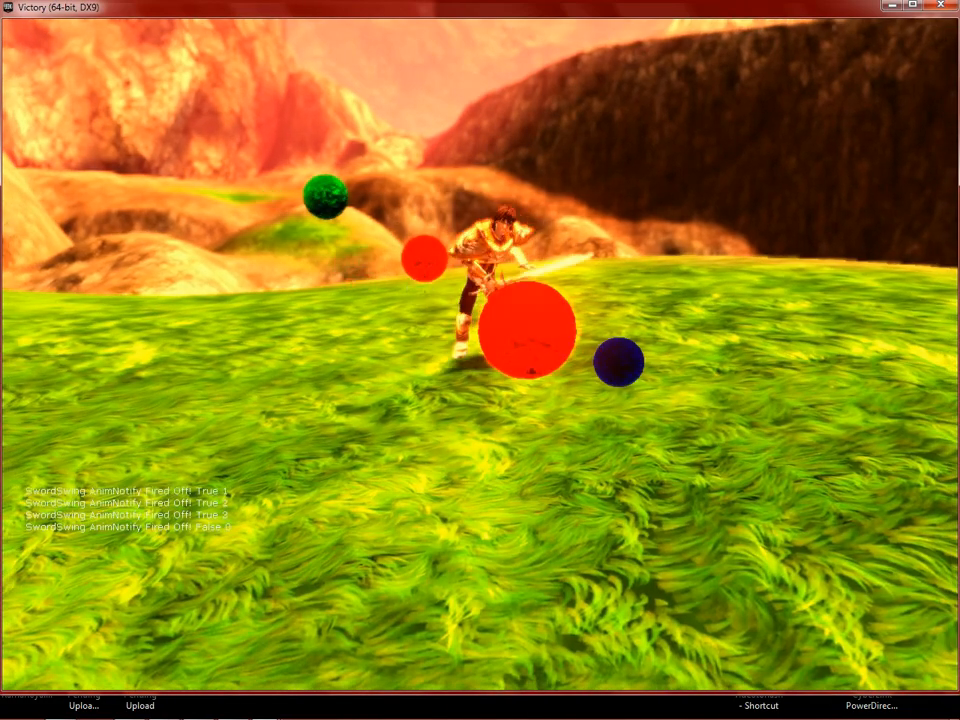
{"action": "key", "text": "d"}
{"action": "left_click", "coordinate": [480, 355]}
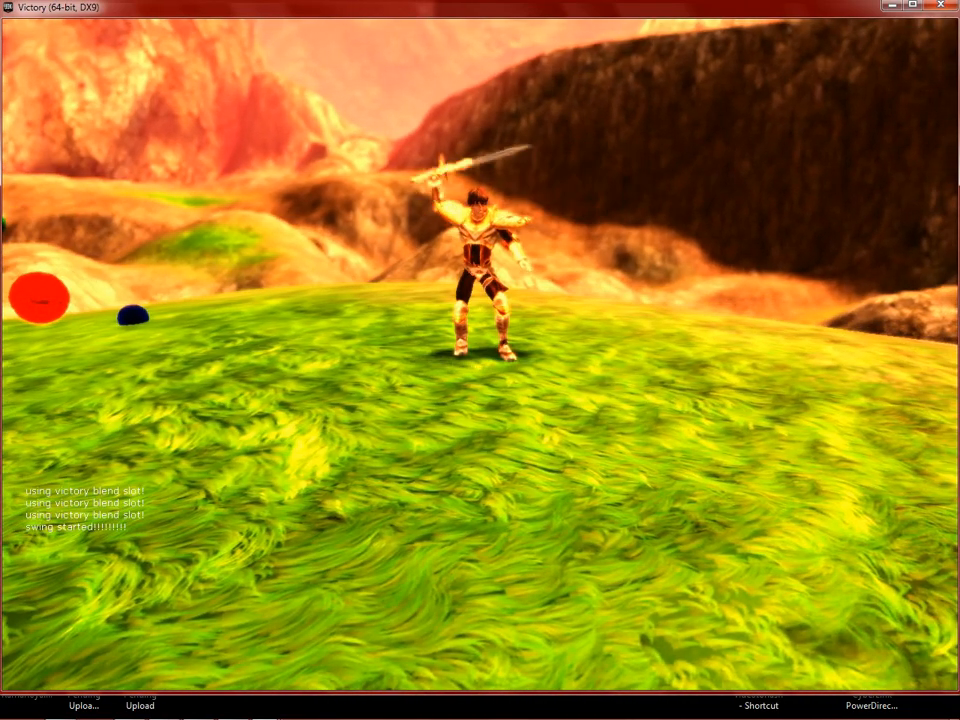
{"action": "key", "text": "d"}
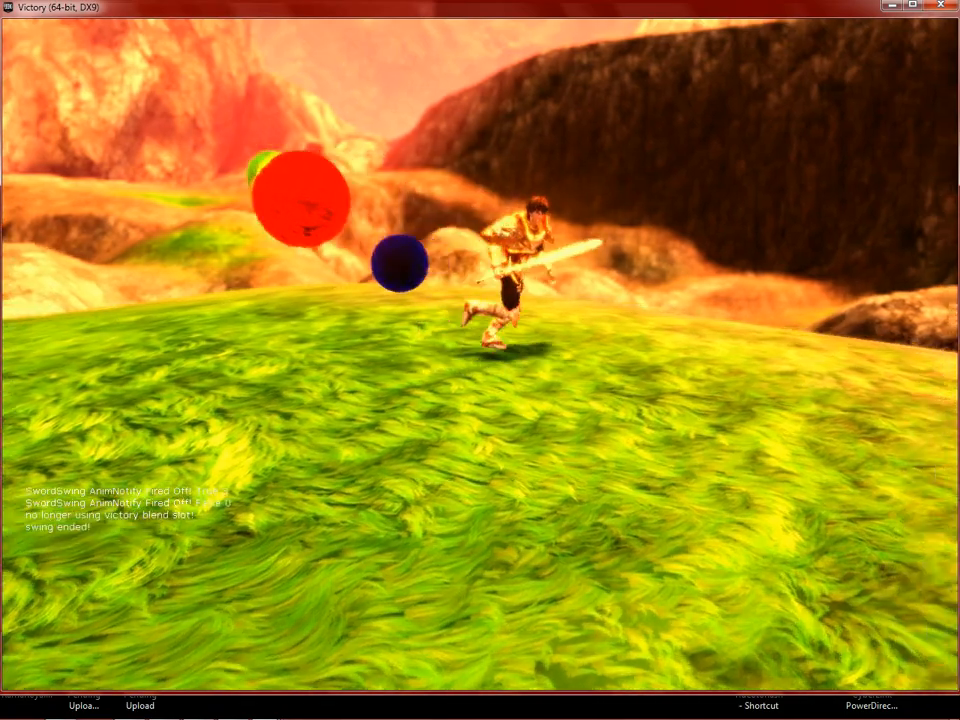
{"action": "key", "text": "space"}
{"action": "left_click", "coordinate": [480, 355]}
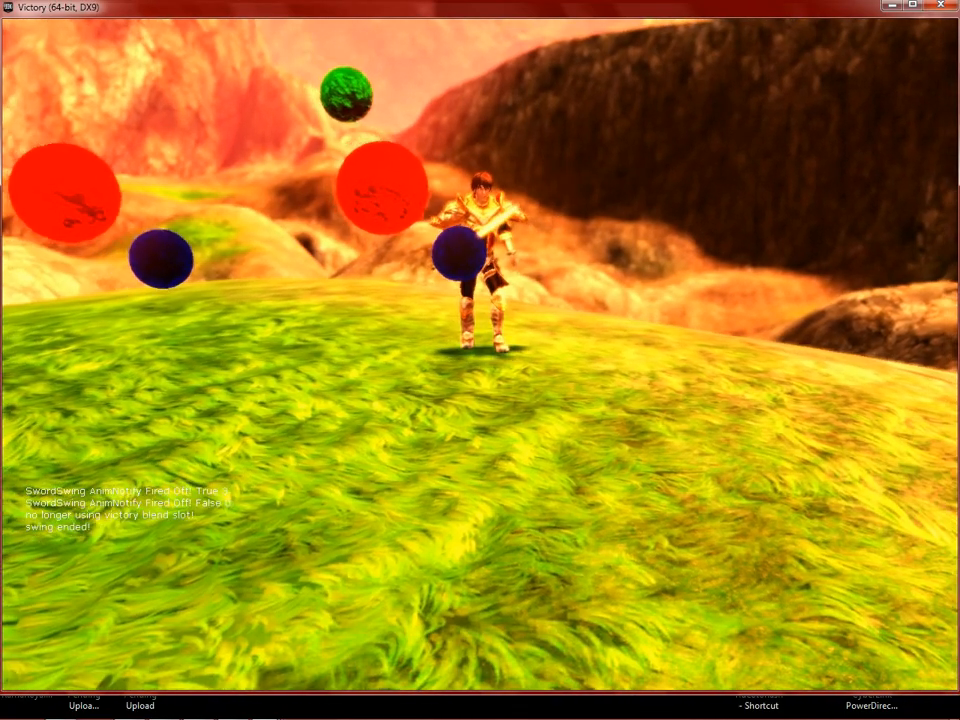
{"action": "key", "text": "space"}
{"action": "left_click", "coordinate": [480, 355]}
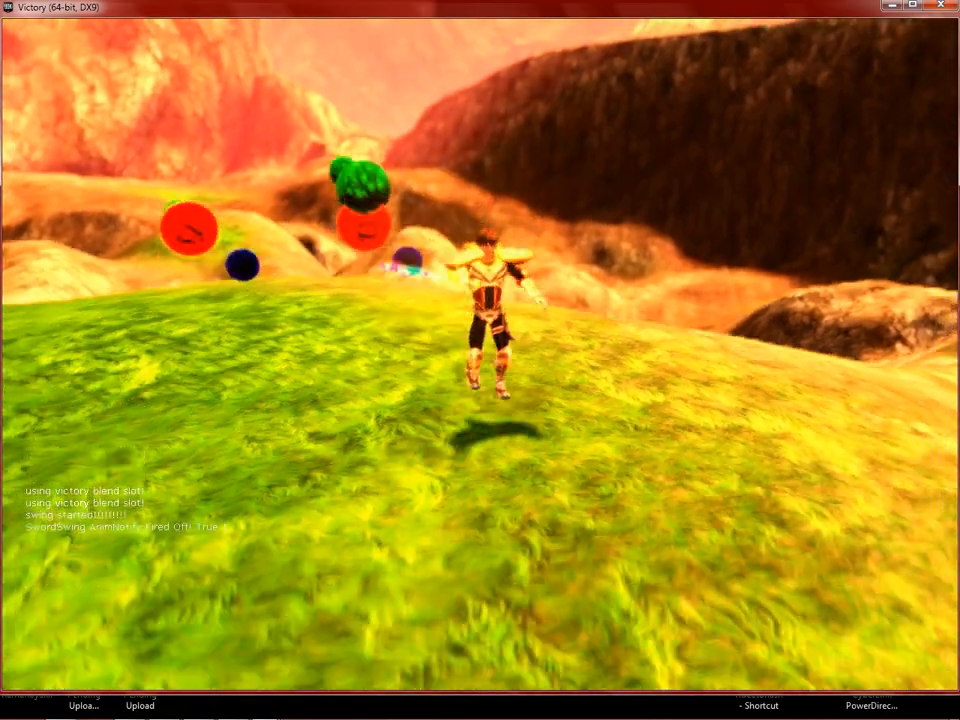
Step: Combine running, jumping and sword swings on the hilltop to inspect the sphere trail of each attack
{"action": "key", "text": "s"}
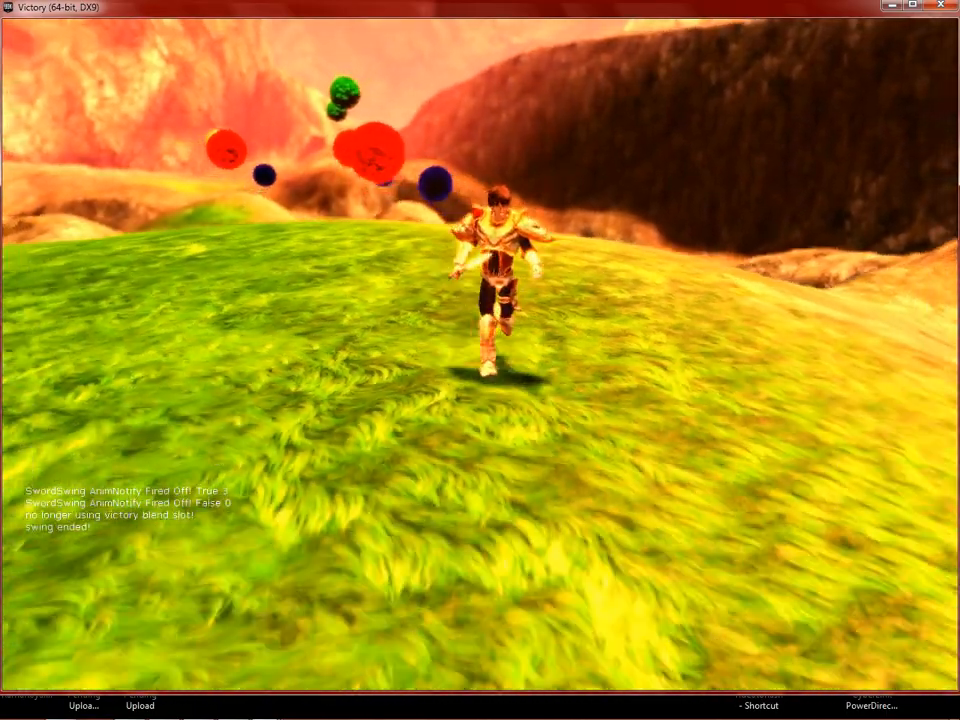
{"action": "key", "text": "space"}
{"action": "left_click", "coordinate": [480, 355]}
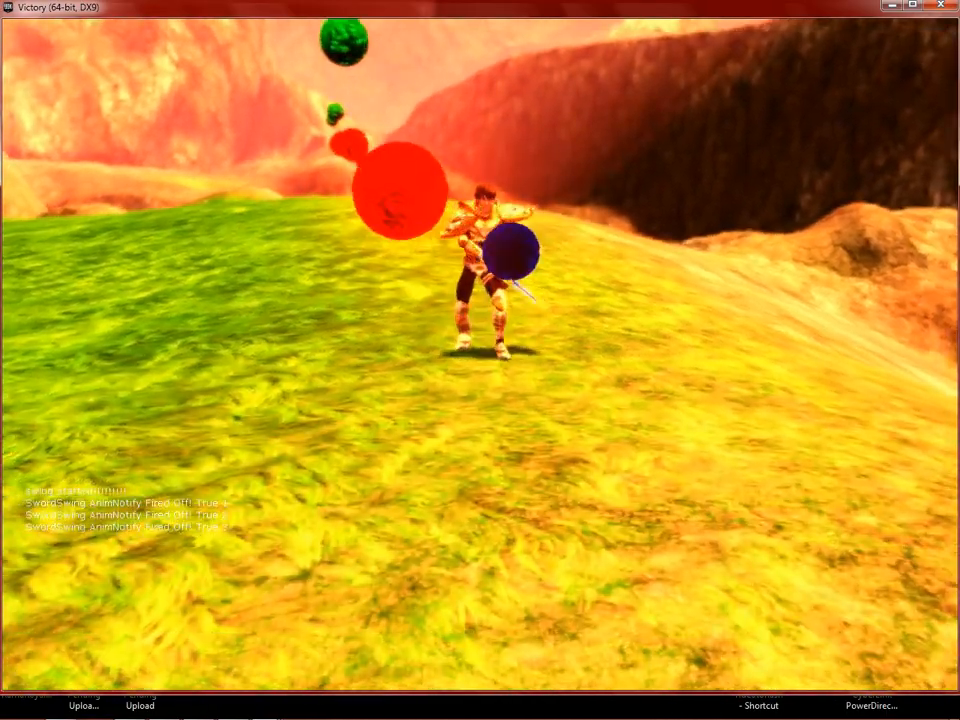
{"action": "key", "text": "d"}
{"action": "key", "text": "w"}
{"action": "key", "text": "space"}
{"action": "left_click", "coordinate": [480, 355]}
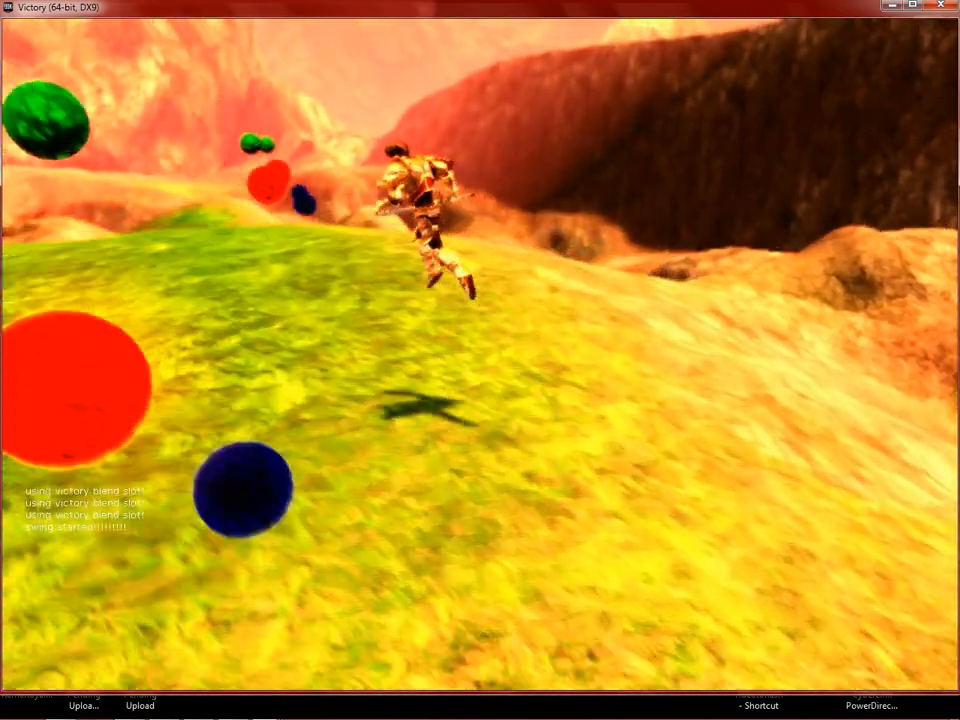
{"action": "key", "text": "s"}
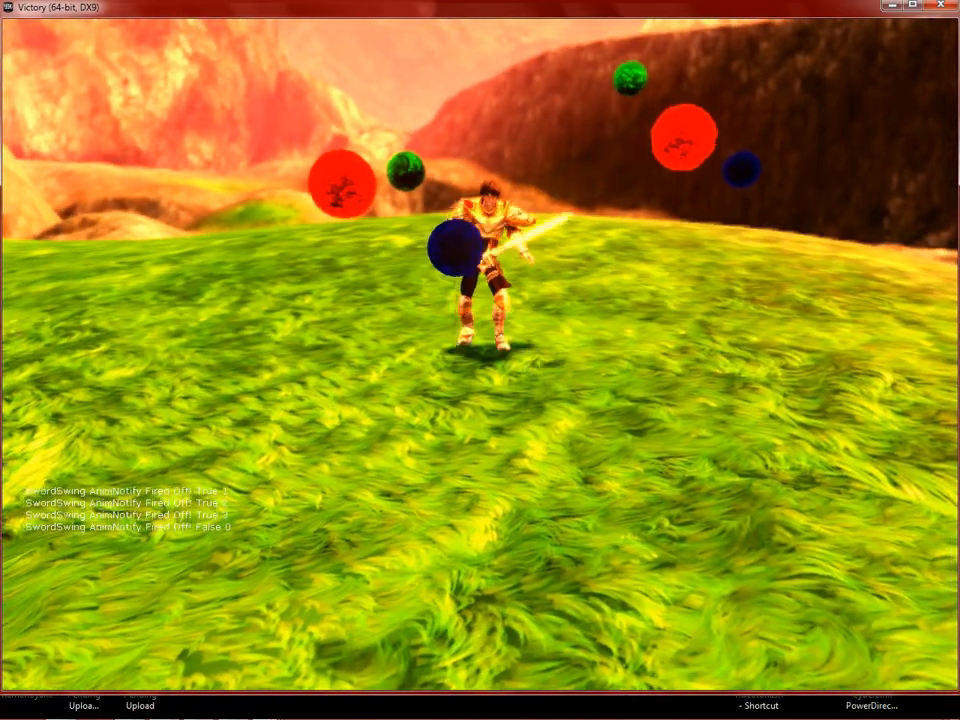
Step: Keep moving, jumping and swinging in changing directions to test the notify spheres over varied attacks
{"action": "key", "text": "d"}
{"action": "key", "text": "space"}
{"action": "key", "text": "w"}
{"action": "key", "text": "space"}
{"action": "key", "text": "d"}
{"action": "left_click", "coordinate": [480, 355]}
{"action": "key", "text": "a"}
{"action": "key", "text": "s"}
{"action": "key", "text": "d"}
{"action": "left_click", "coordinate": [480, 355]}
{"action": "key", "text": "a"}
{"action": "key", "text": "s"}
{"action": "key", "text": "d"}
{"action": "key", "text": "w"}
{"action": "key", "text": "a"}
{"action": "key", "text": "s"}
{"action": "key", "text": "d"}
{"action": "key", "text": "s"}
{"action": "key", "text": "s"}
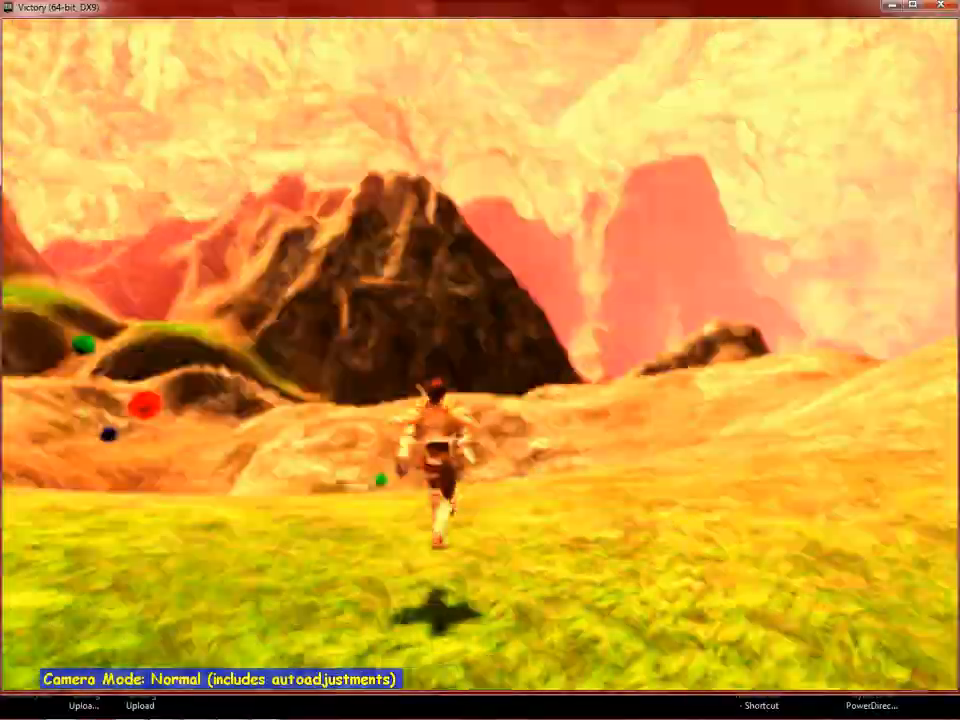
Step: Swing the sword while running in the Normal camera mode and examine the spawned spheres from behind
{"action": "key", "text": "d"}
{"action": "key", "text": "a"}
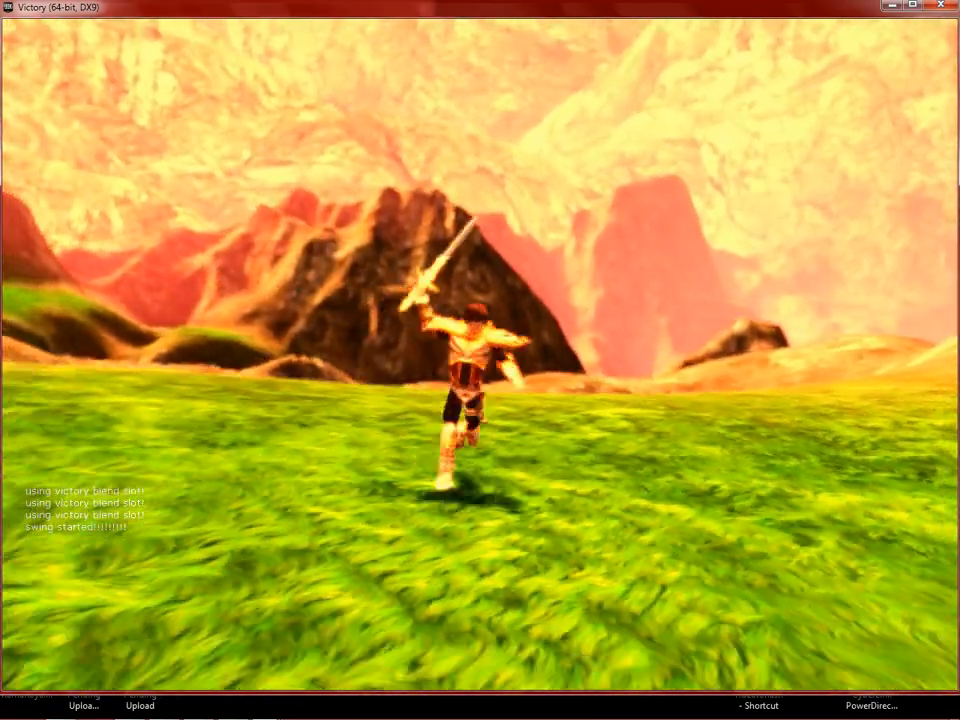
{"action": "key", "text": "d"}
{"action": "key", "text": "w"}
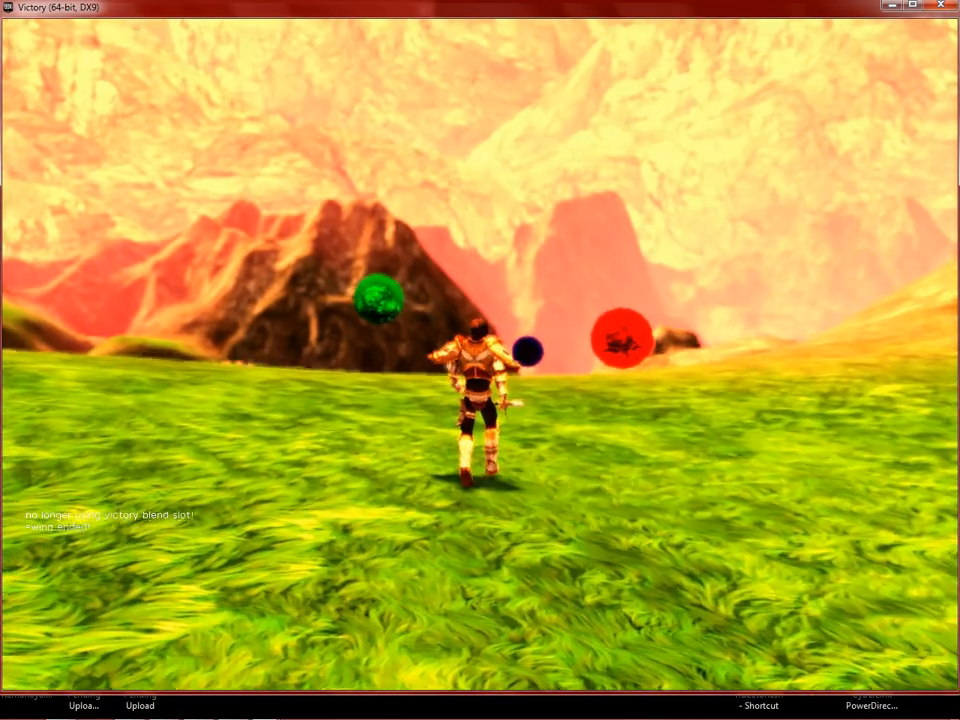
{"action": "key", "text": "w"}
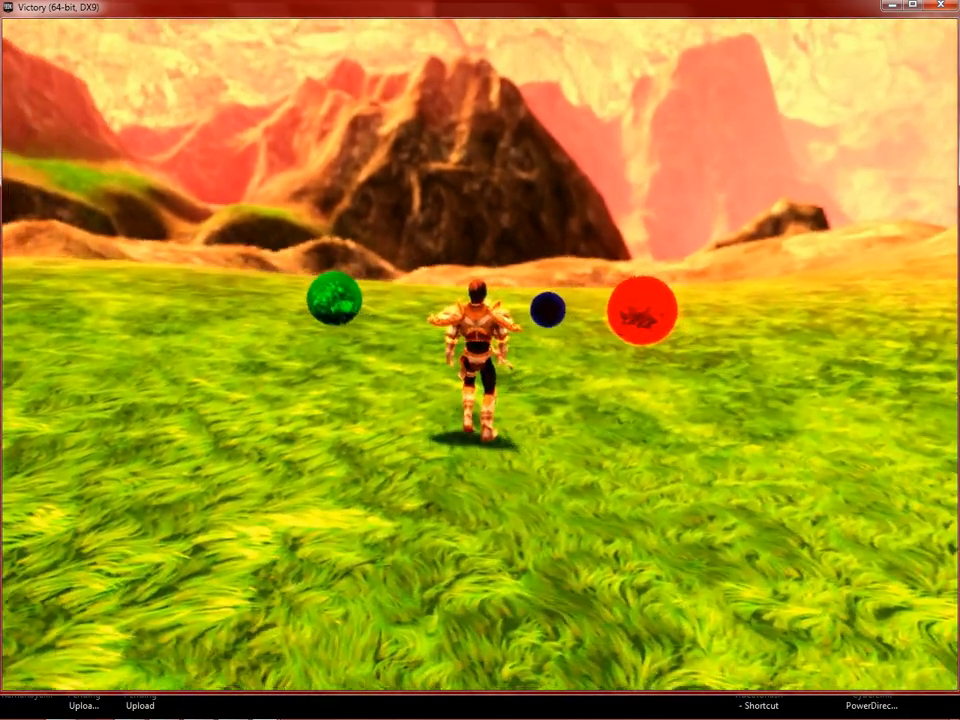
{"action": "key", "text": "a"}
{"action": "key", "text": "s"}
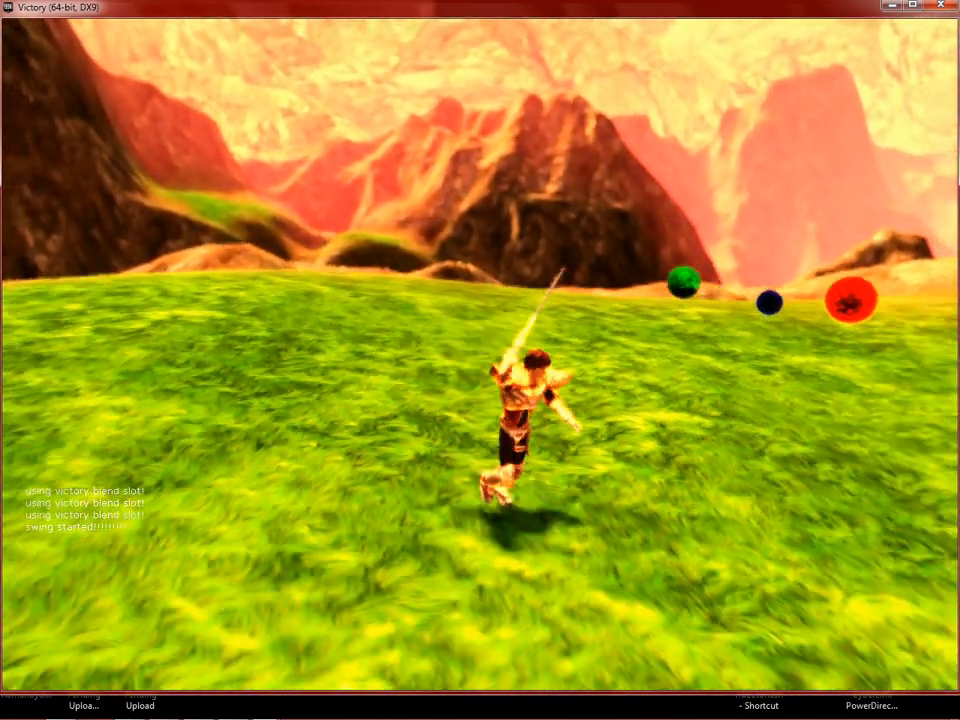
Step: Run in circling directions while swinging the sword to examine the green, blue and red notify spheres around the character
{"action": "key", "text": "d"}
{"action": "key", "text": "w"}
{"action": "key", "text": "a"}
{"action": "key", "text": "s"}
{"action": "key", "text": "d"}
{"action": "key", "text": "w"}
{"action": "key", "text": "a"}
{"action": "key", "text": "d"}
{"action": "key", "text": "w"}
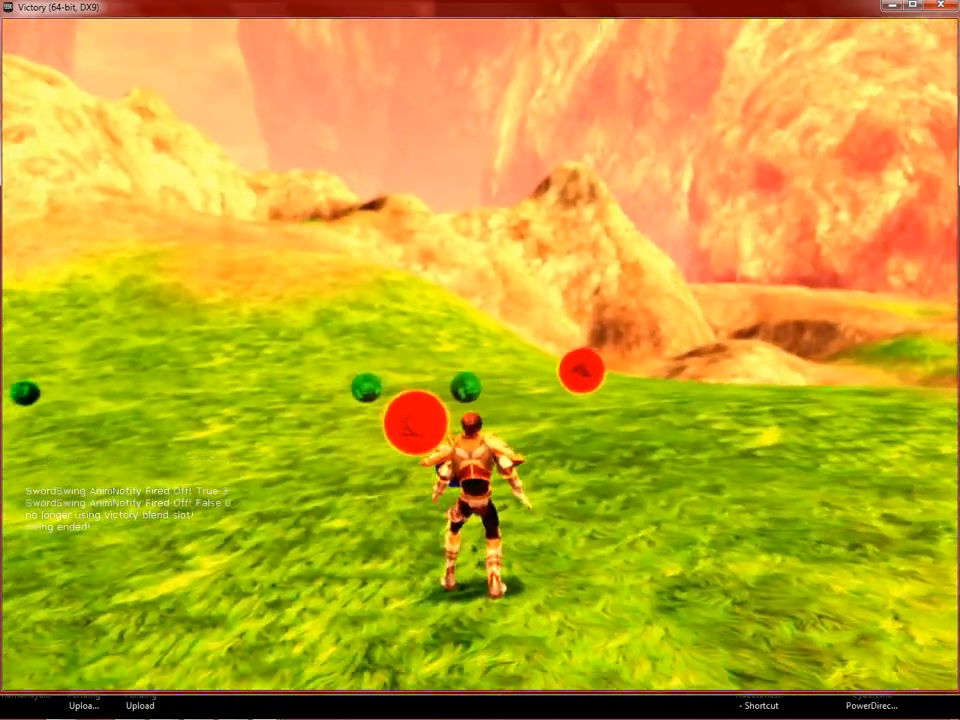
Step: Run forward across the grassy hill with repeated sword swings to inspect the spheres spawned along the path
{"action": "key", "text": "a"}
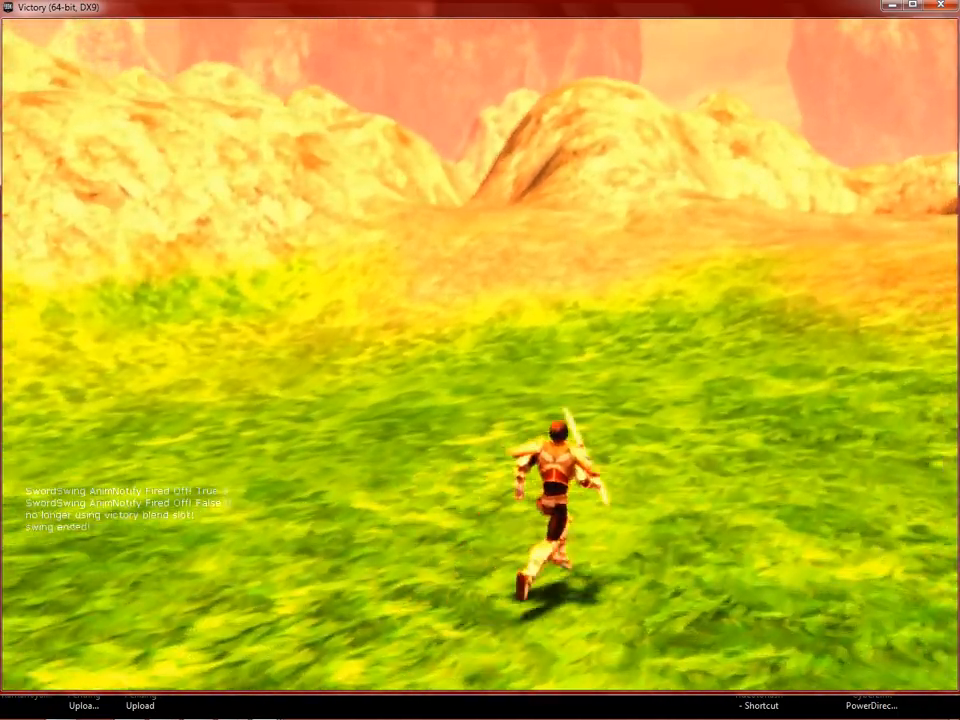
{"action": "key", "text": "w"}
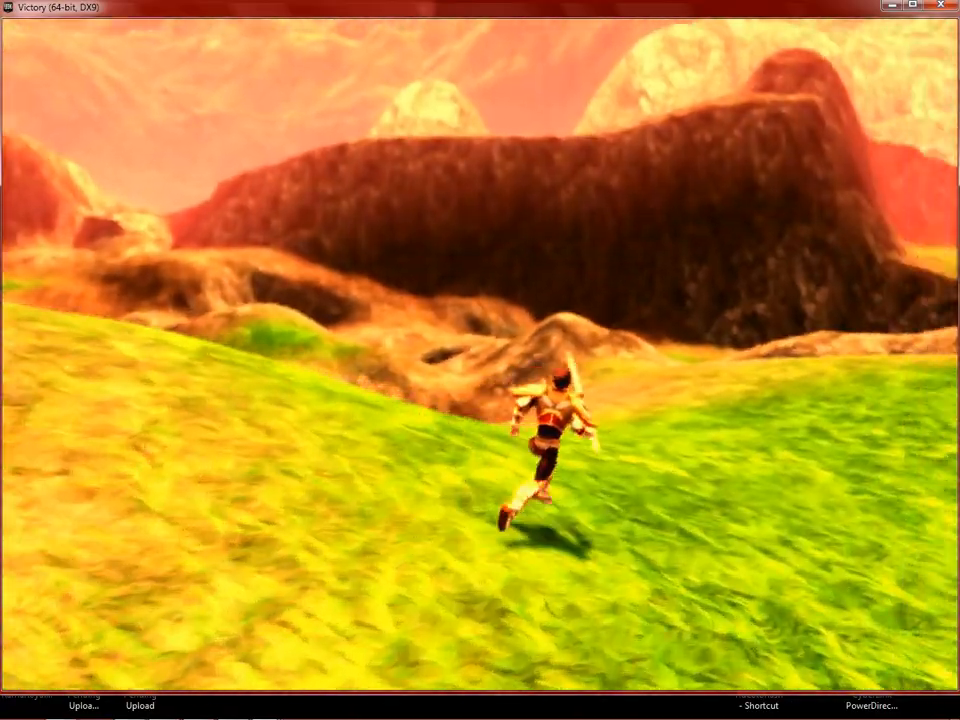
{"action": "key", "text": "w"}
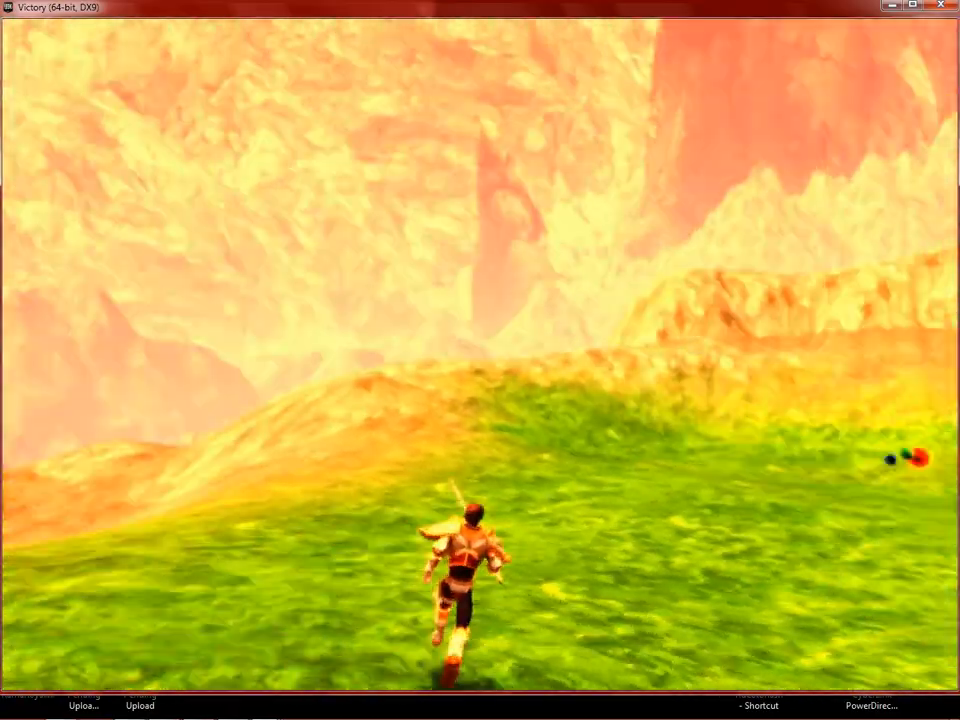
{"action": "key", "text": "w"}
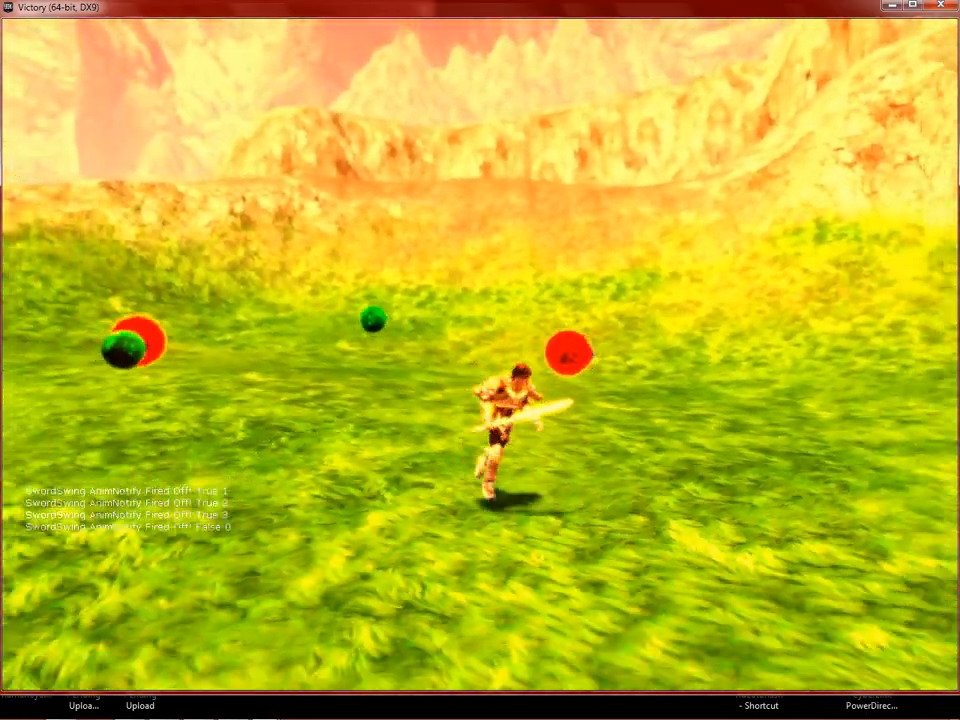
{"action": "key", "text": "w"}
{"action": "key", "text": "w"}
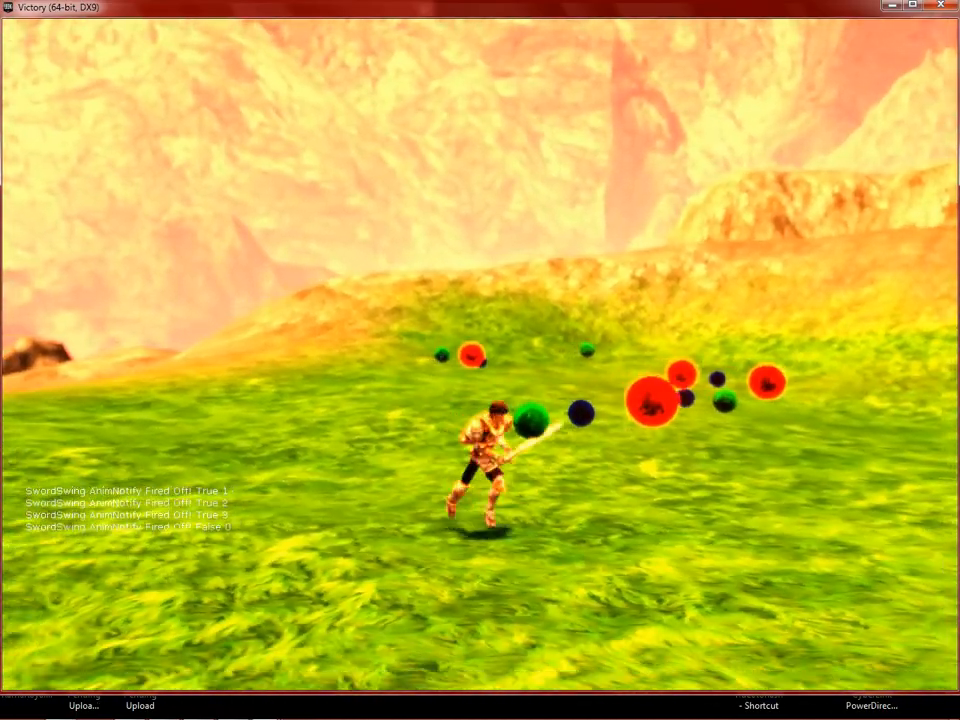
{"action": "key", "text": "w"}
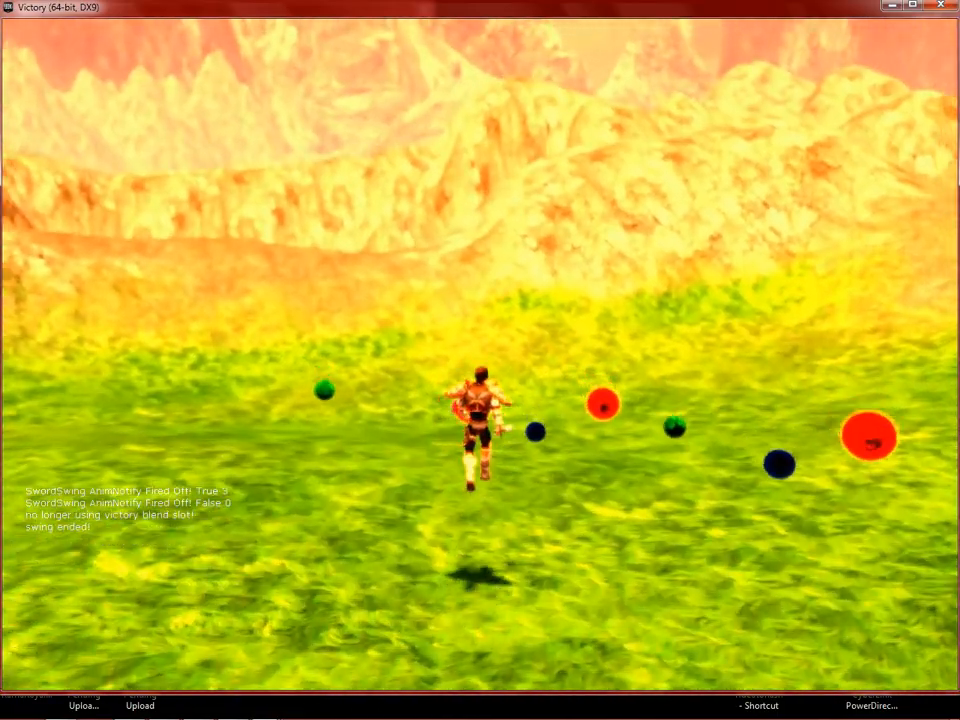
Step: Jump forward while swinging the sword to check where the notify spheres spawn during airborne attacks
{"action": "key", "text": "space"}
{"action": "key", "text": "w"}
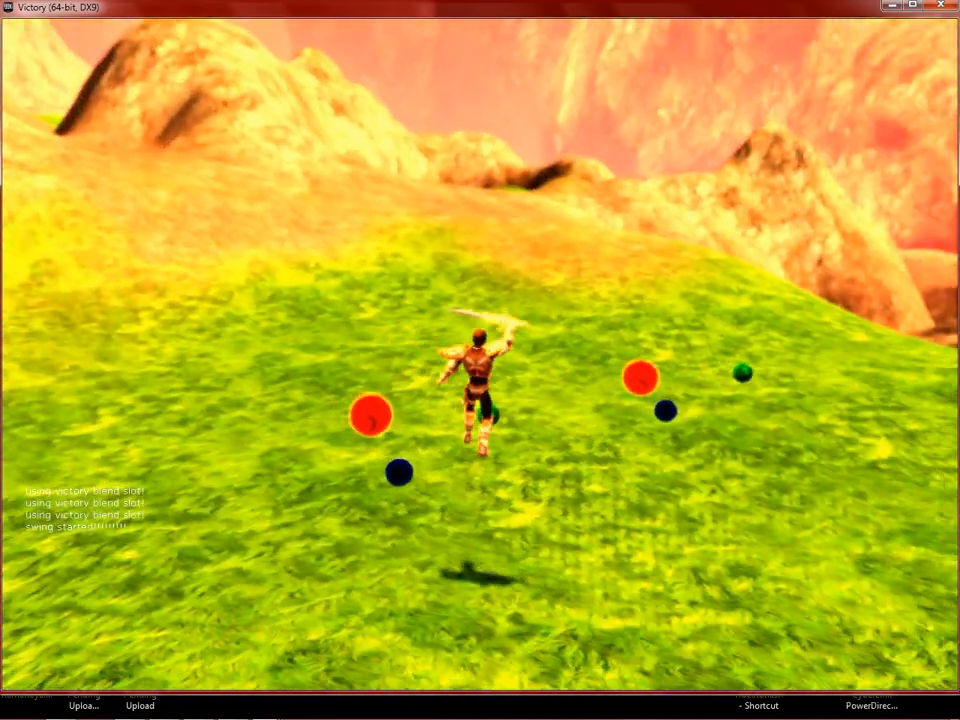
{"action": "key", "text": "w"}
{"action": "key", "text": "space"}
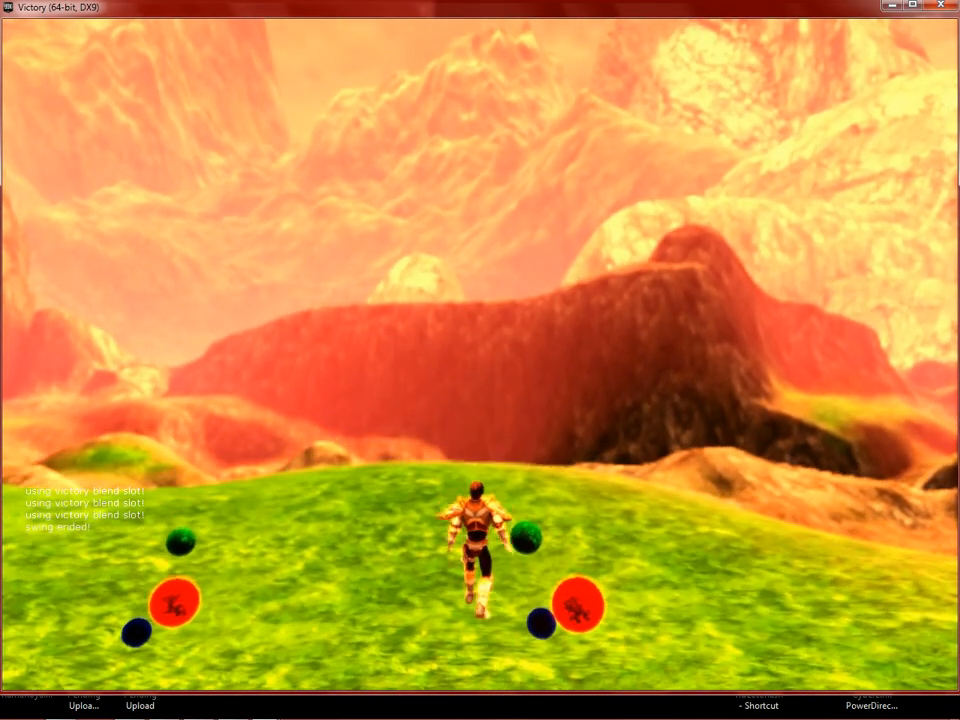
Step: Run and swing the sword under the rainbow-coloured screen effect to view the notify spheres in that visual style
{"action": "key", "text": "w"}
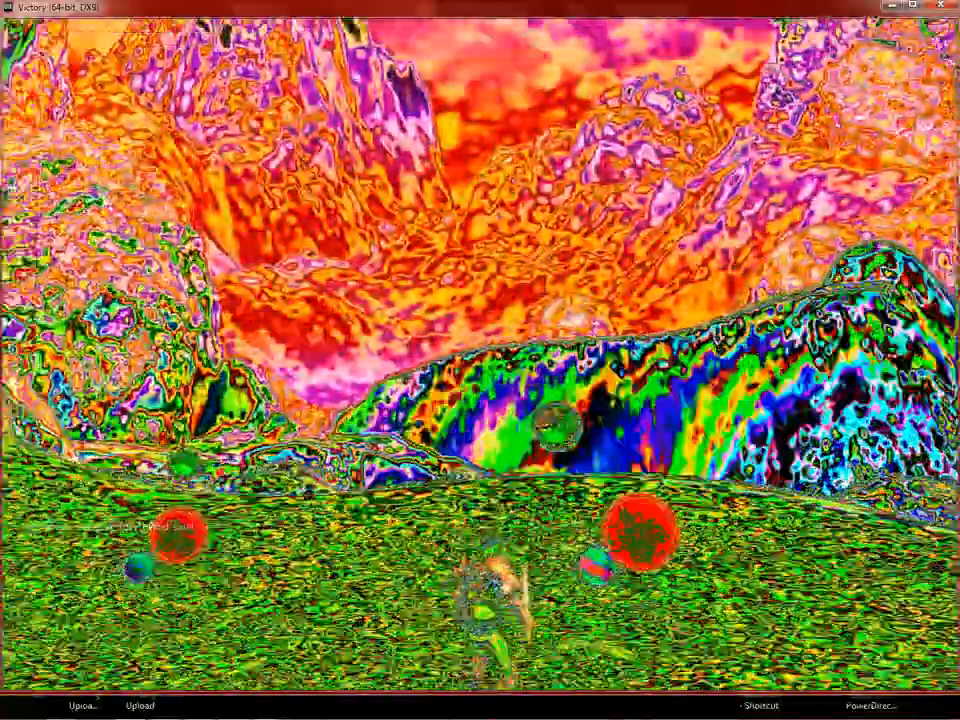
{"action": "key", "text": "w"}
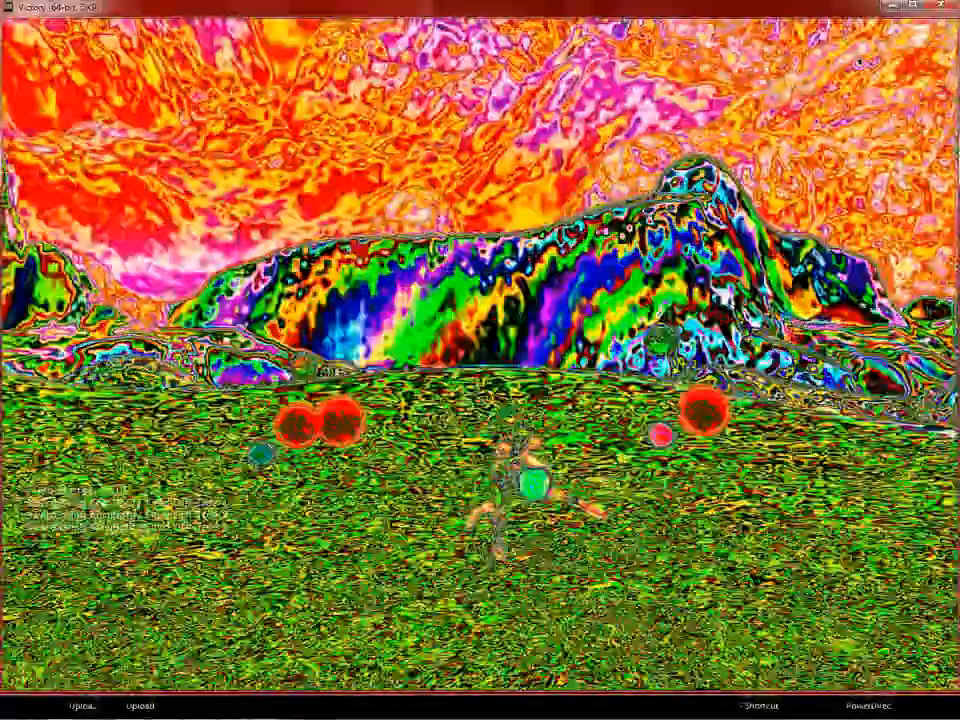
{"action": "key", "text": "w"}
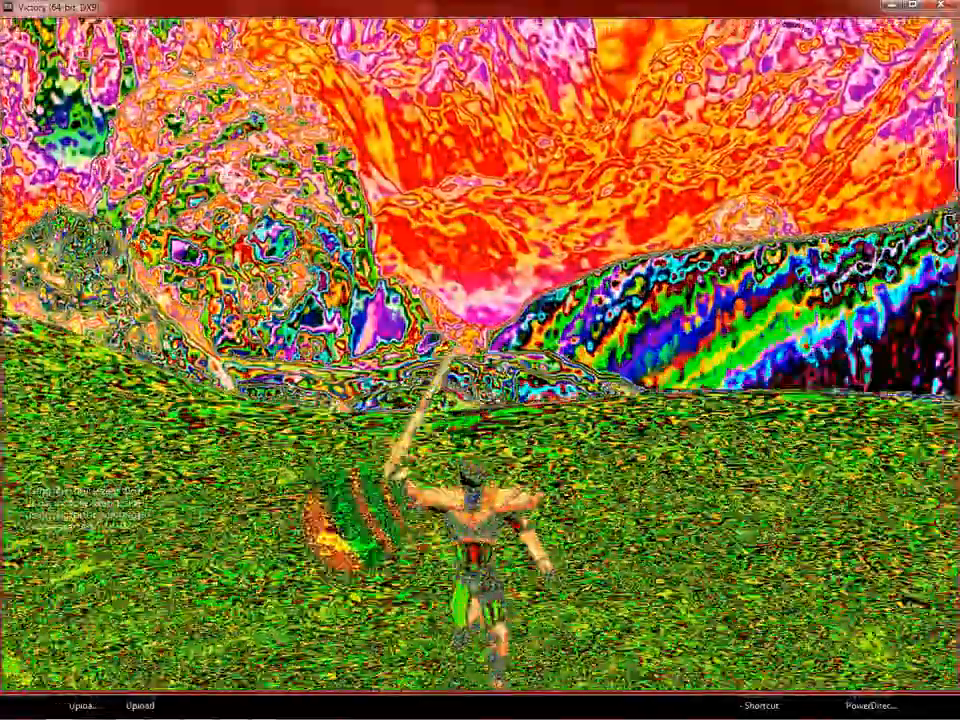